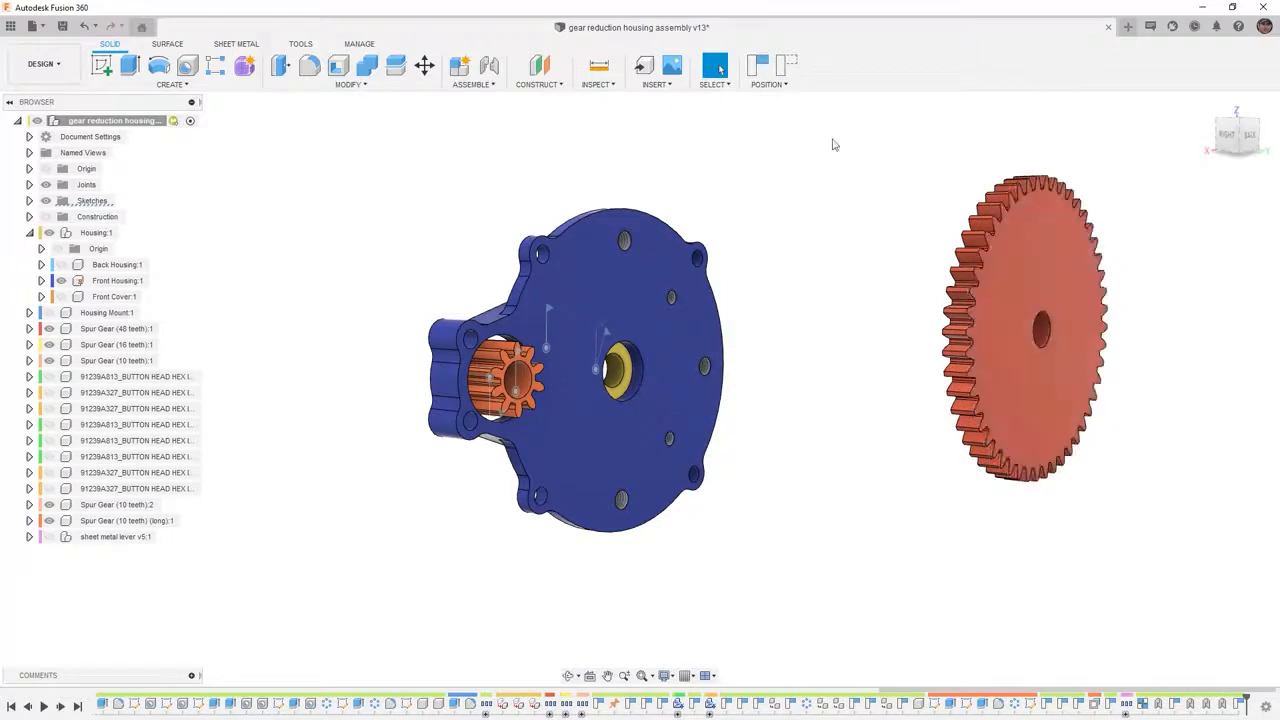
# Capture the current component positions and start a joint with Revolute as its motion type
pyautogui.click(760, 65)
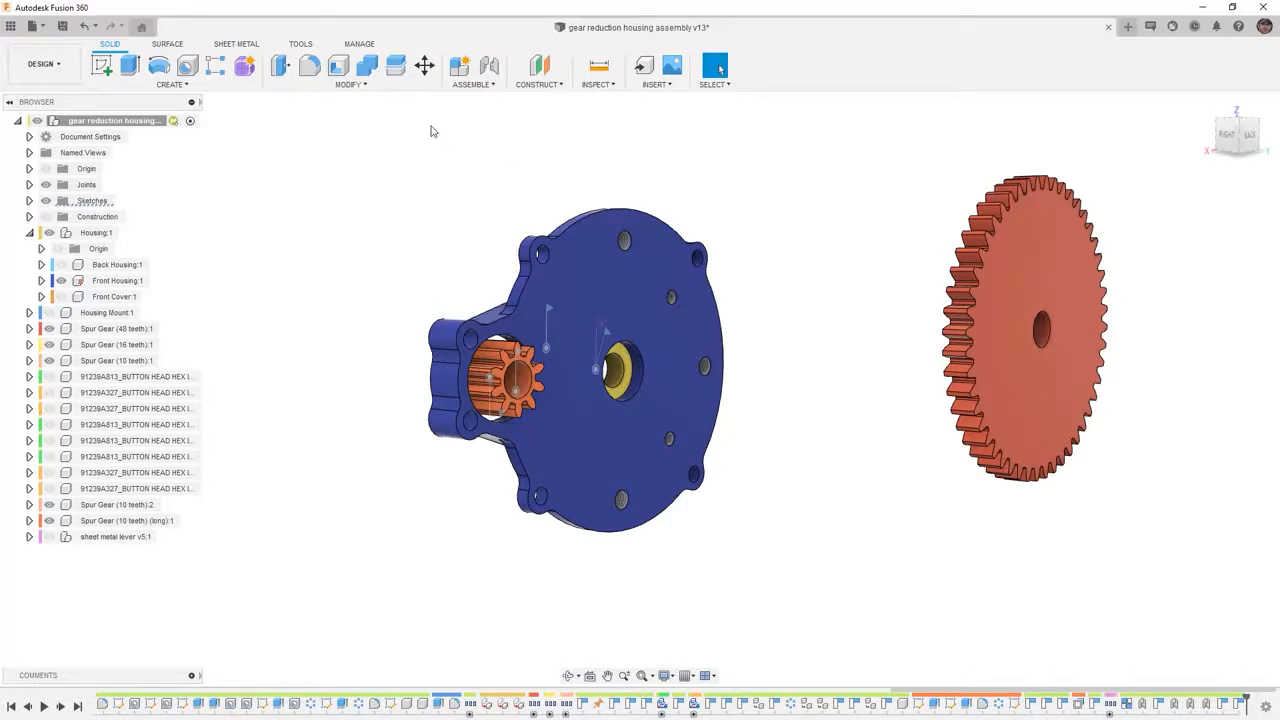
pyautogui.click(470, 84)
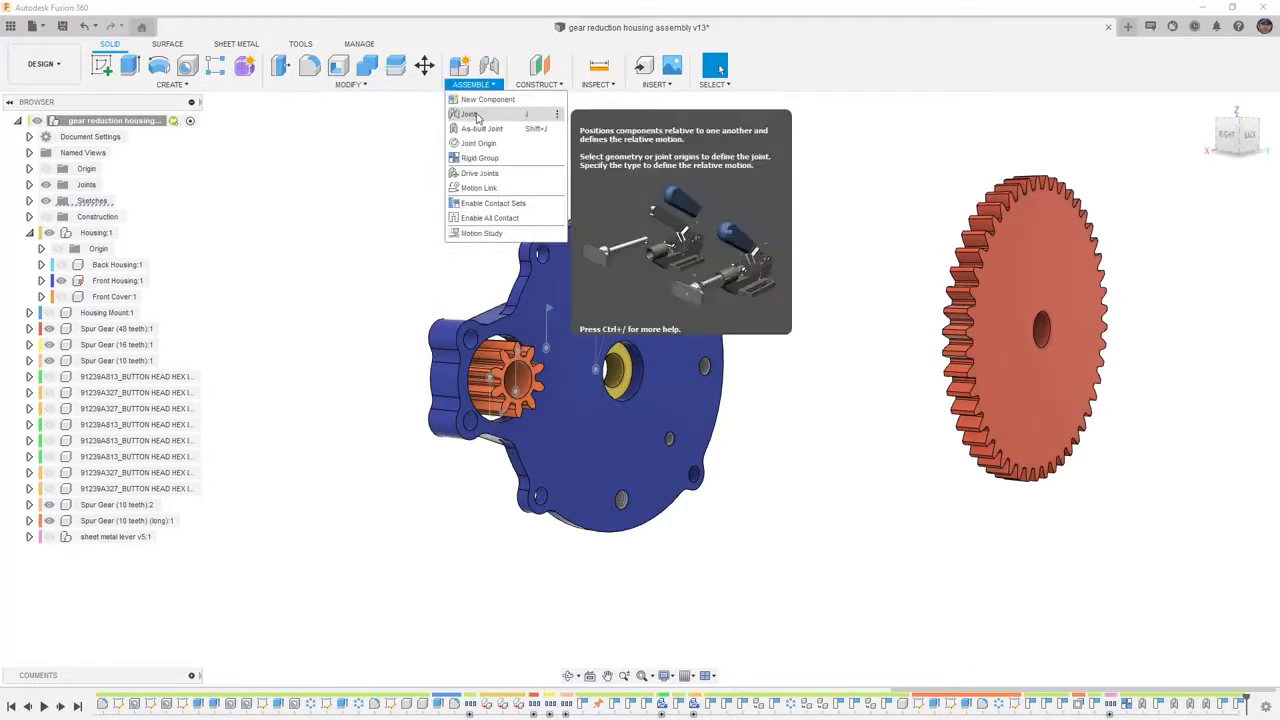
pyautogui.click(470, 114)
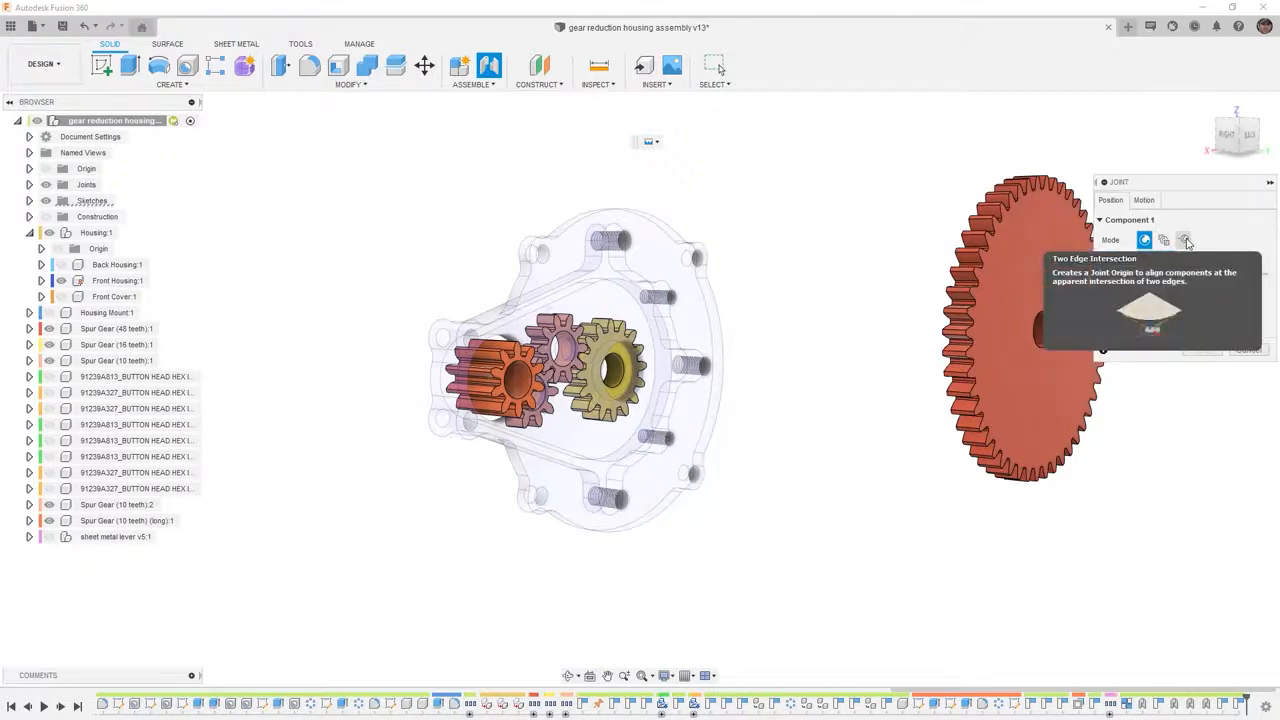
pyautogui.click(1145, 202)
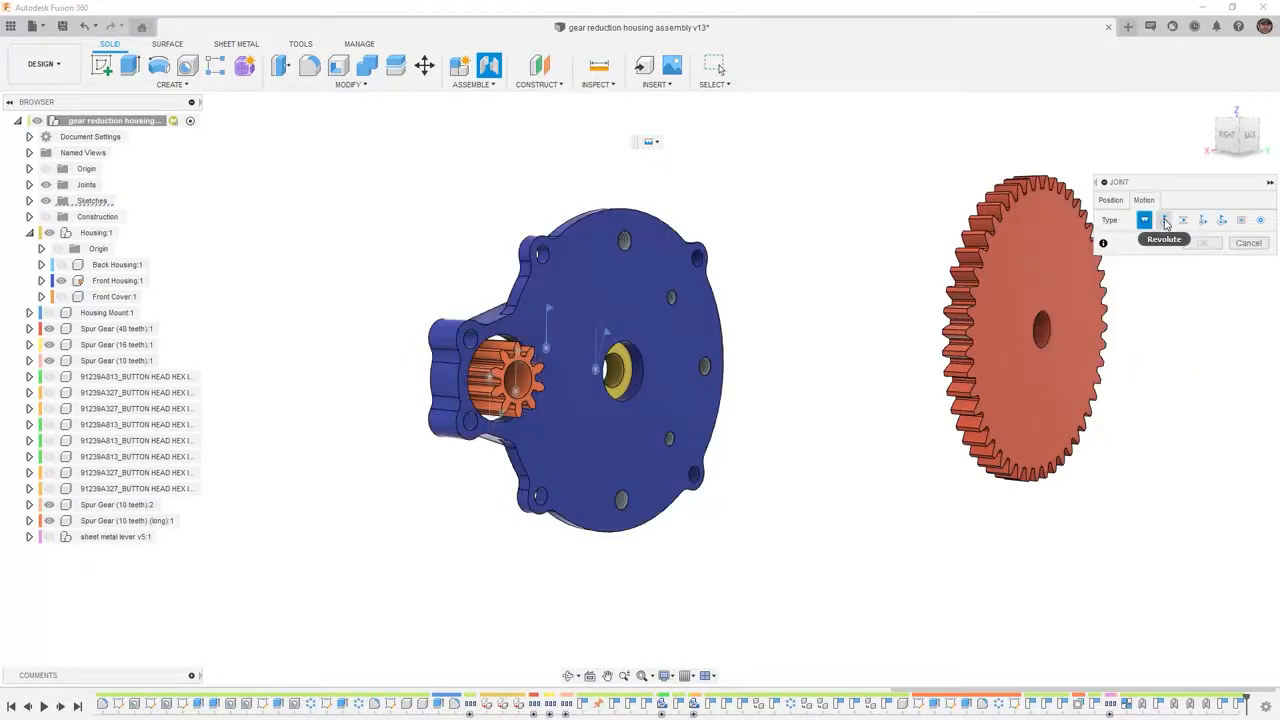
pyautogui.click(1110, 201)
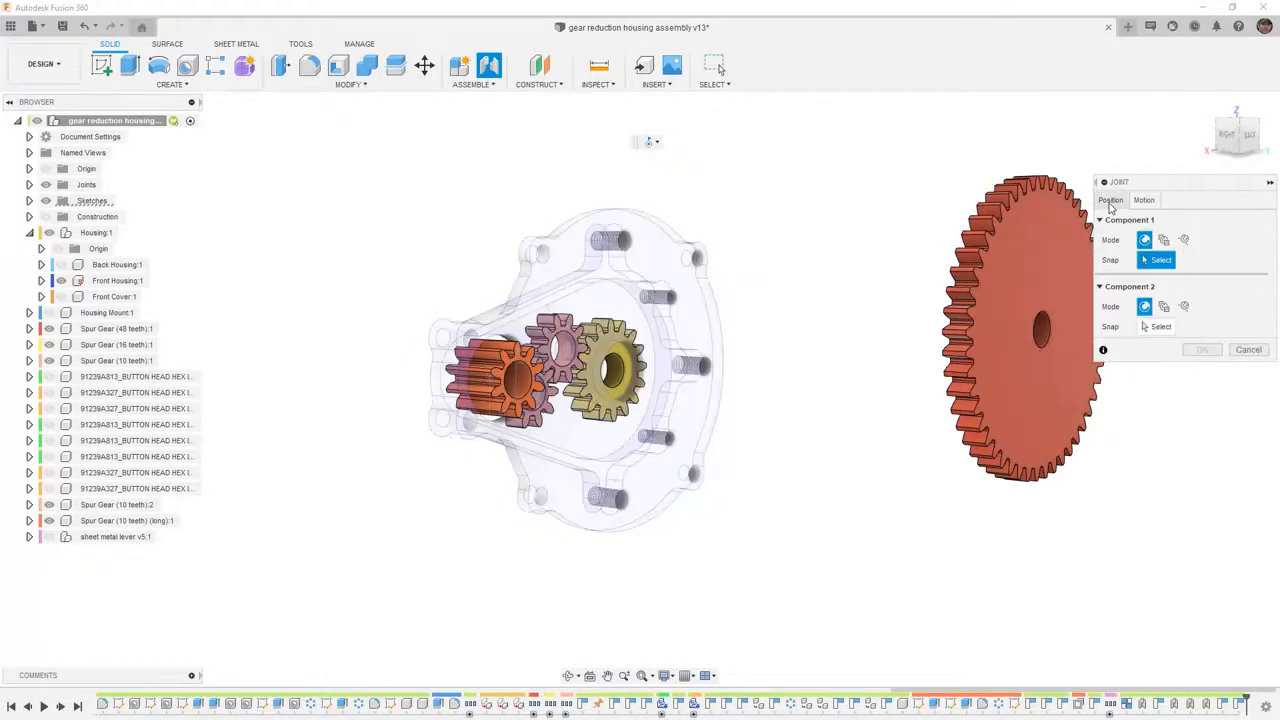
# Join the centre of the 48-tooth gear's bore to the centre of the front housing's round central opening
pyautogui.keyDown('shift'); pyautogui.moveTo(837, 289); pyautogui.dragTo(915, 278, button='middle'); pyautogui.keyUp('shift')
pyautogui.scroll(5, 820, 228)
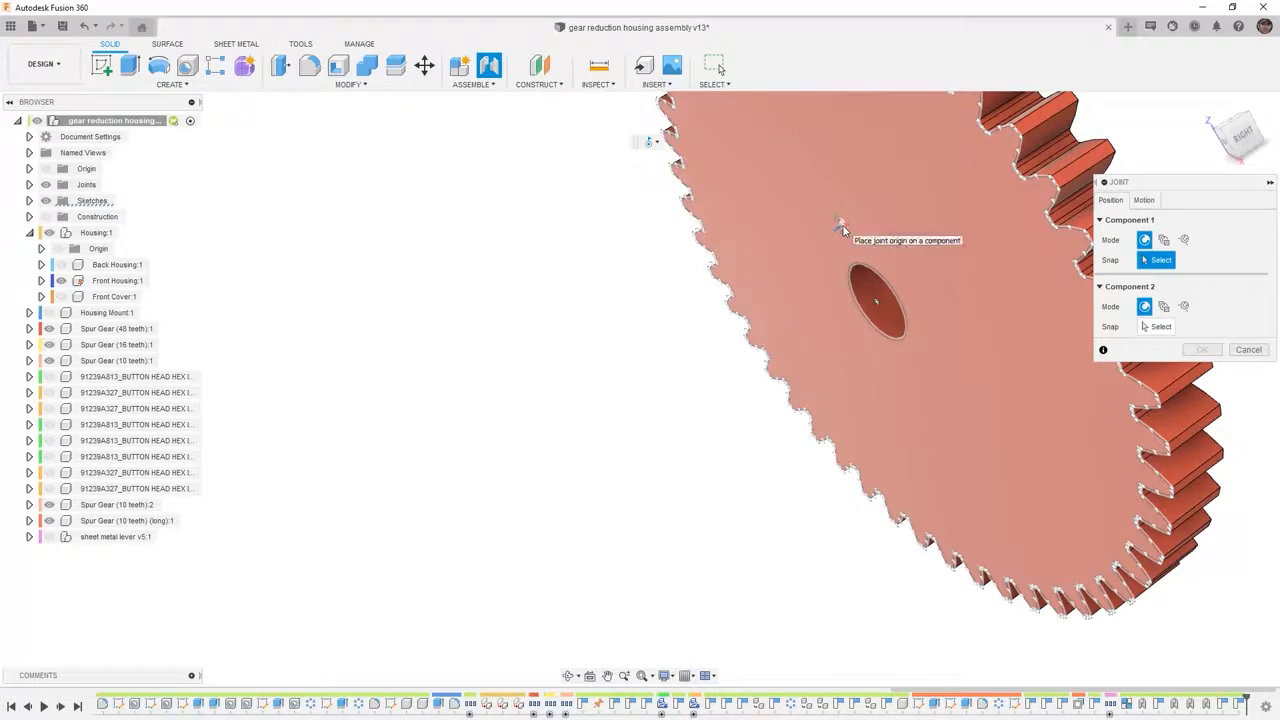
pyautogui.click(876, 303)
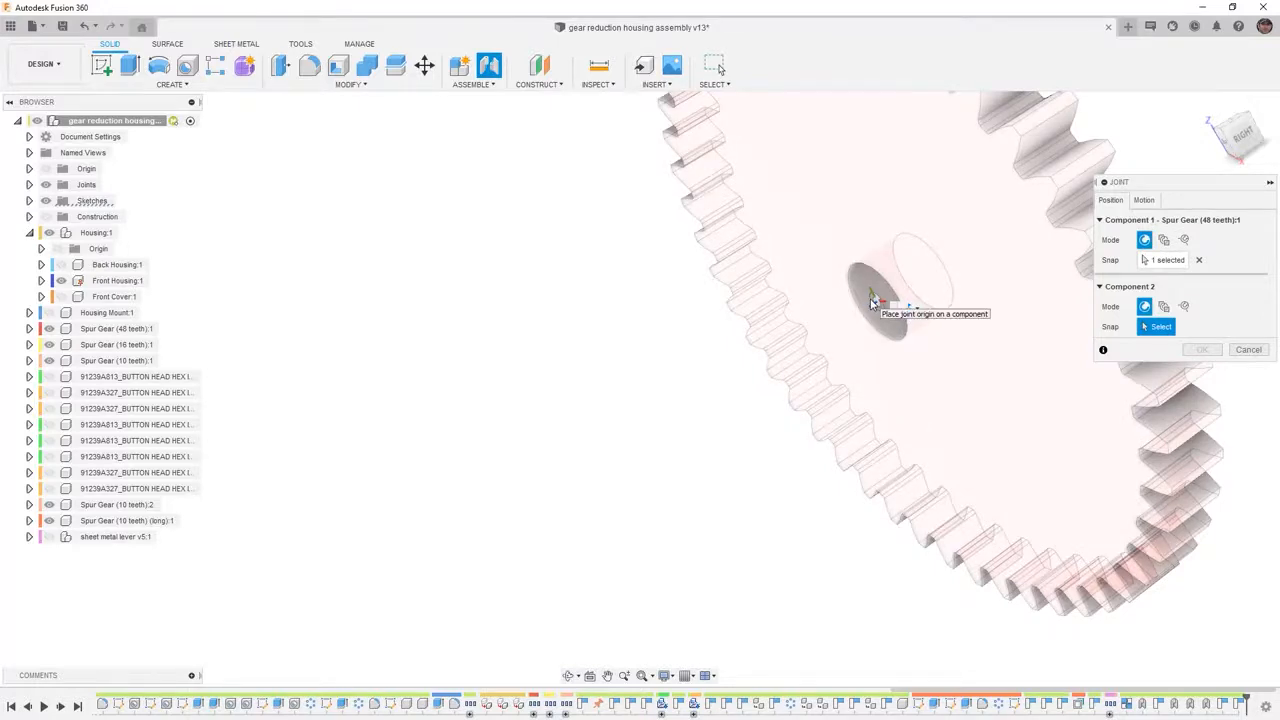
pyautogui.scroll(-5, 870, 300)
pyautogui.keyDown('shift'); pyautogui.moveTo(891, 477); pyautogui.dragTo(826, 488, button='middle'); pyautogui.keyUp('shift')
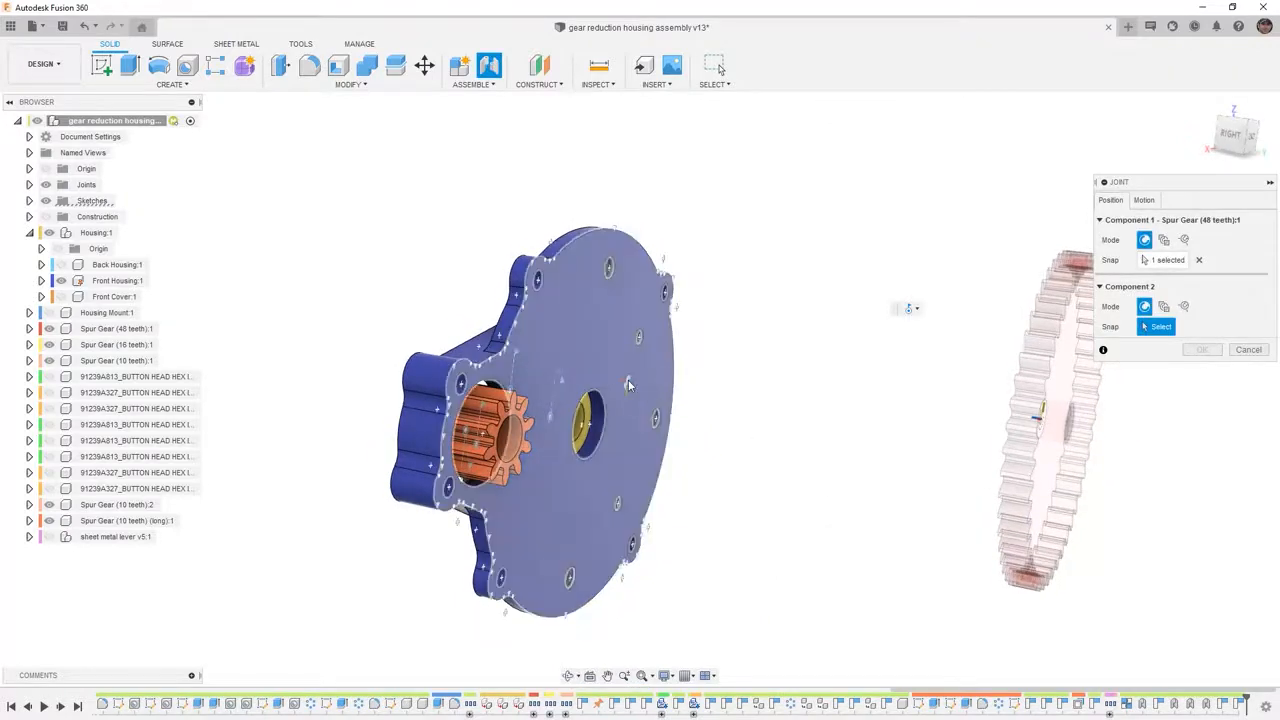
pyautogui.scroll(4, 606, 390)
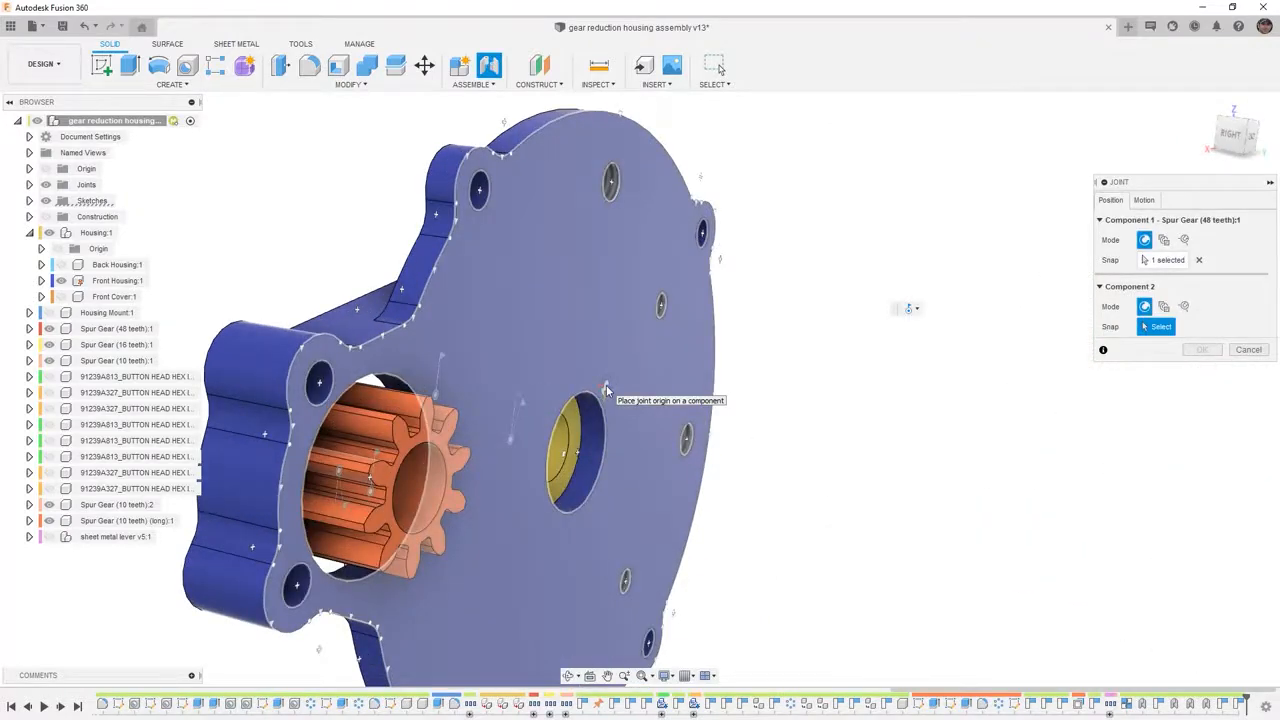
pyautogui.click(583, 461)
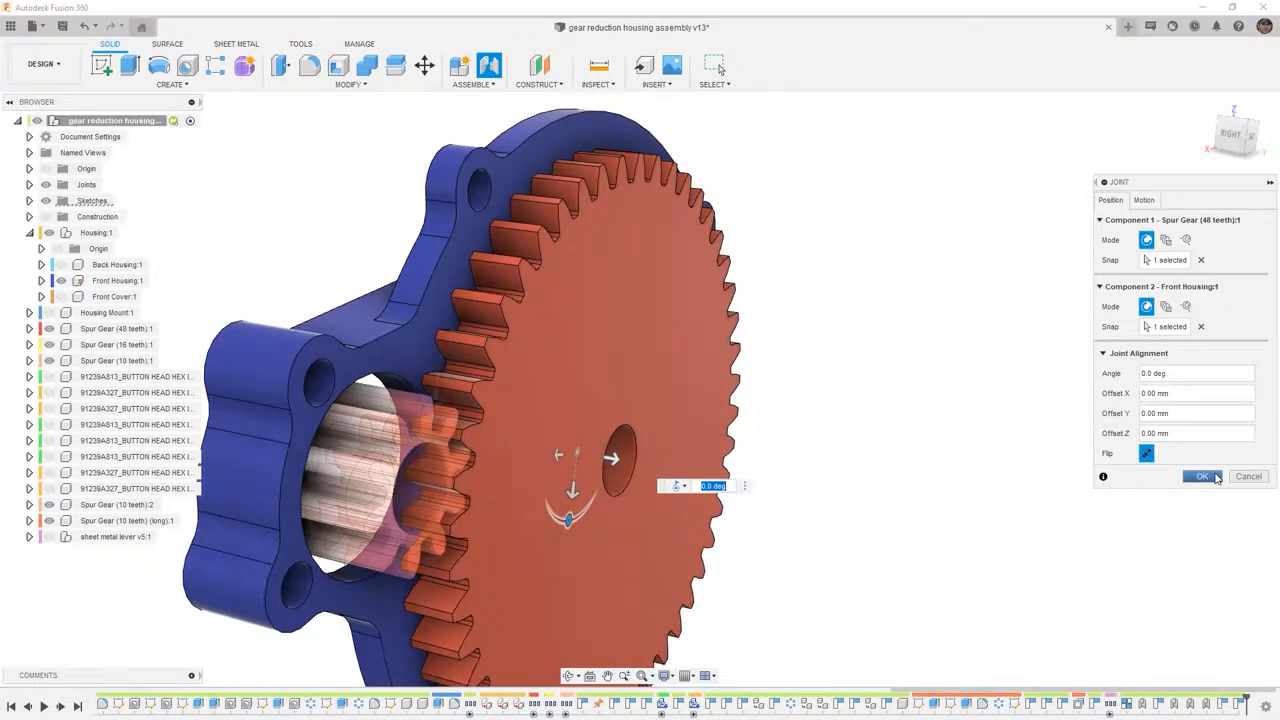
pyautogui.click(1216, 477)
# Try joint angles of -5, -3 and 20 degrees to mesh the 48-tooth gear with the long 10-tooth gear
pyautogui.click(1253, 138)
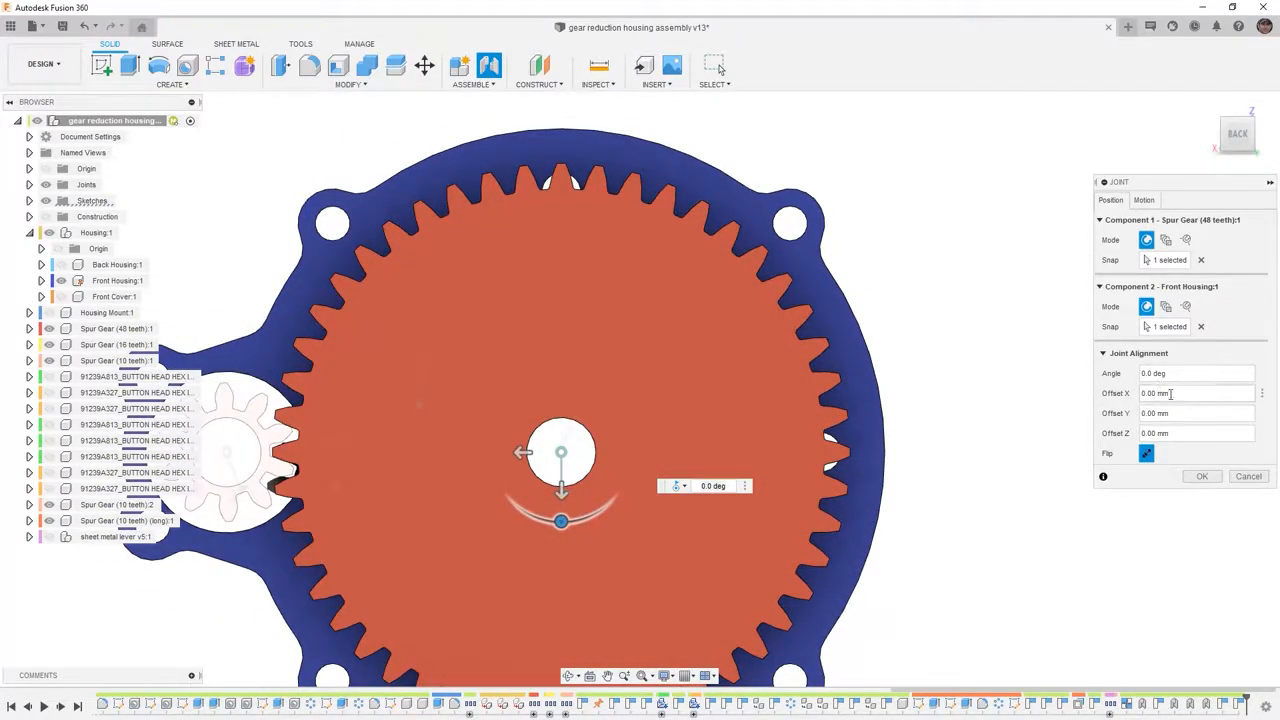
pyautogui.scroll(5, 476, 434)
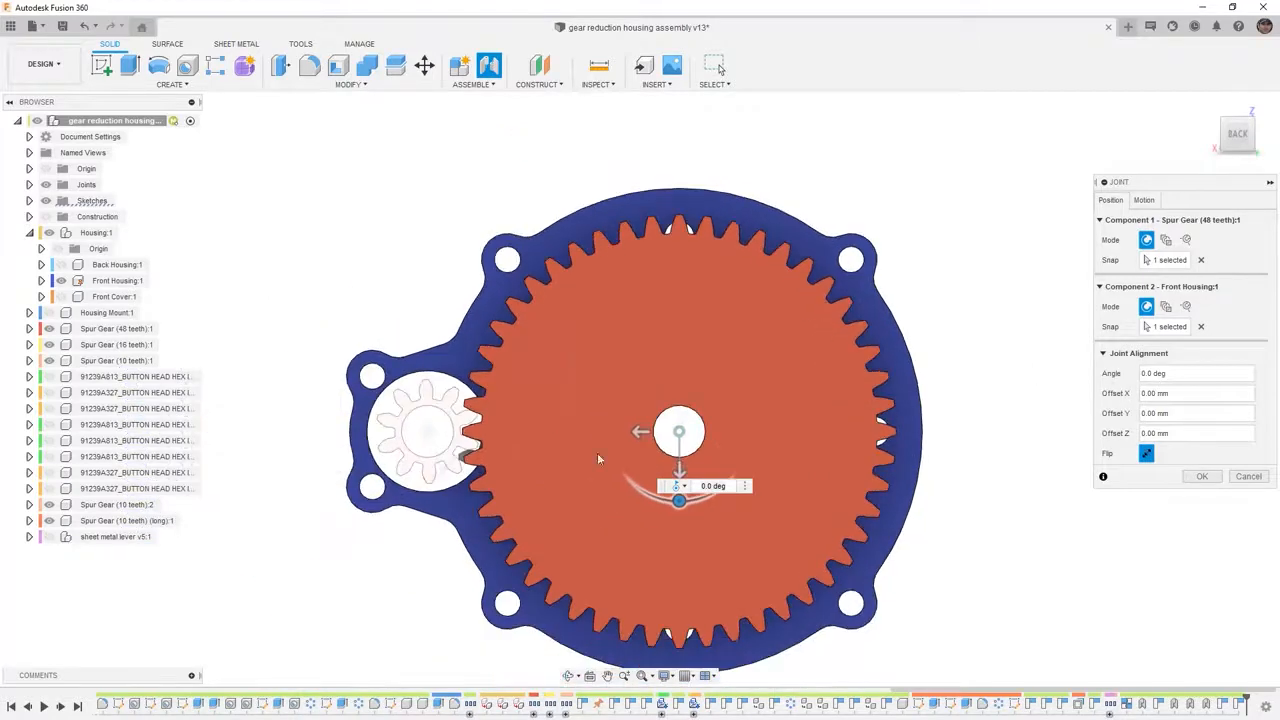
pyautogui.scroll(4, 476, 434)
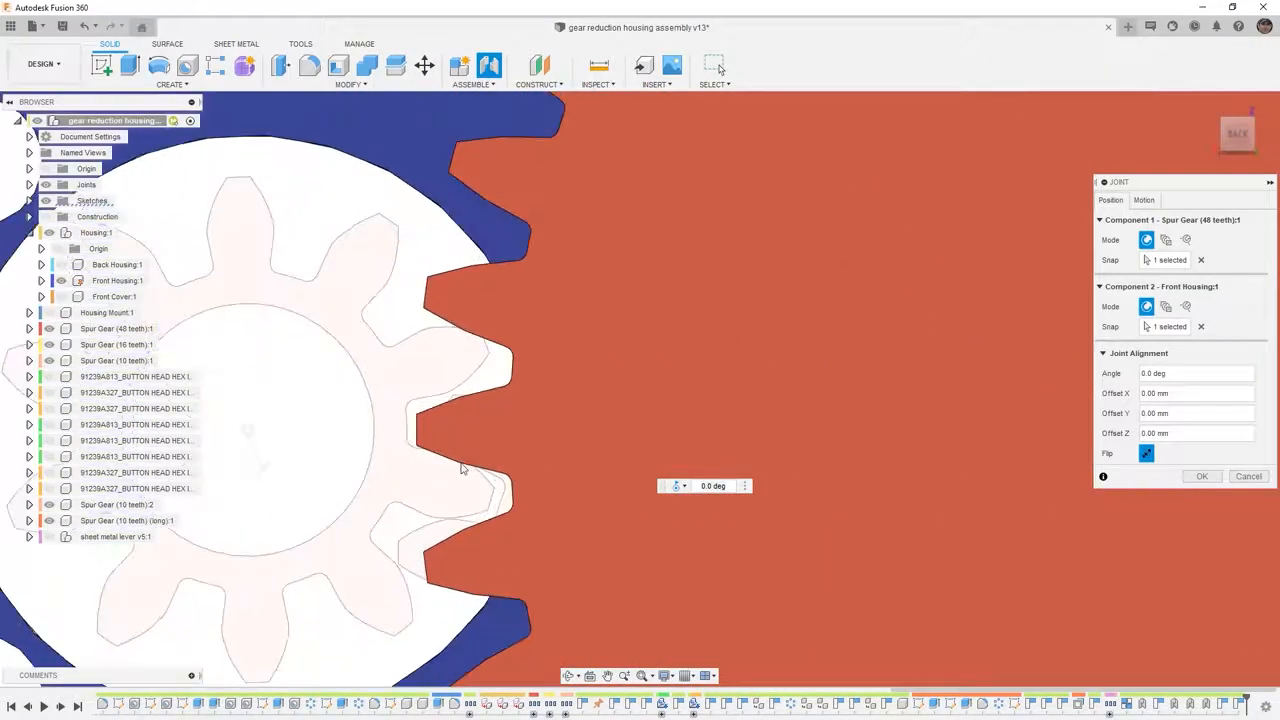
pyautogui.scroll(-1, 517, 442)
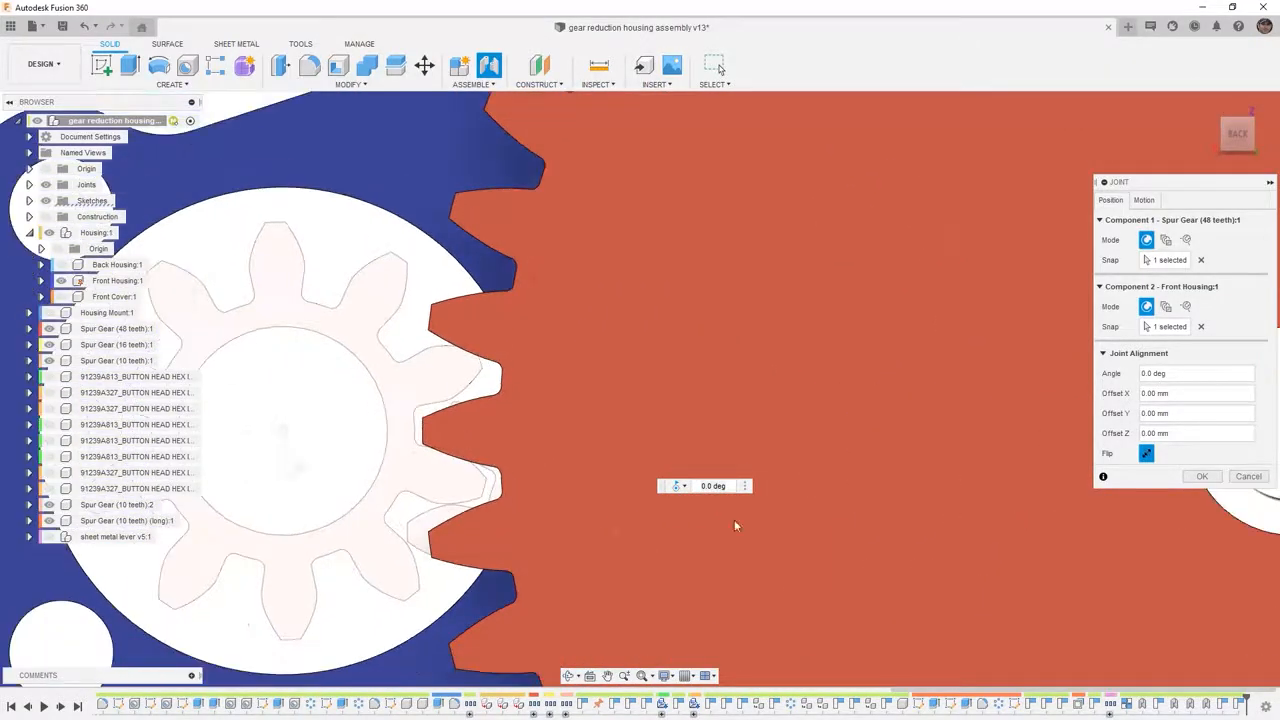
pyautogui.scroll(-1, 735, 525)
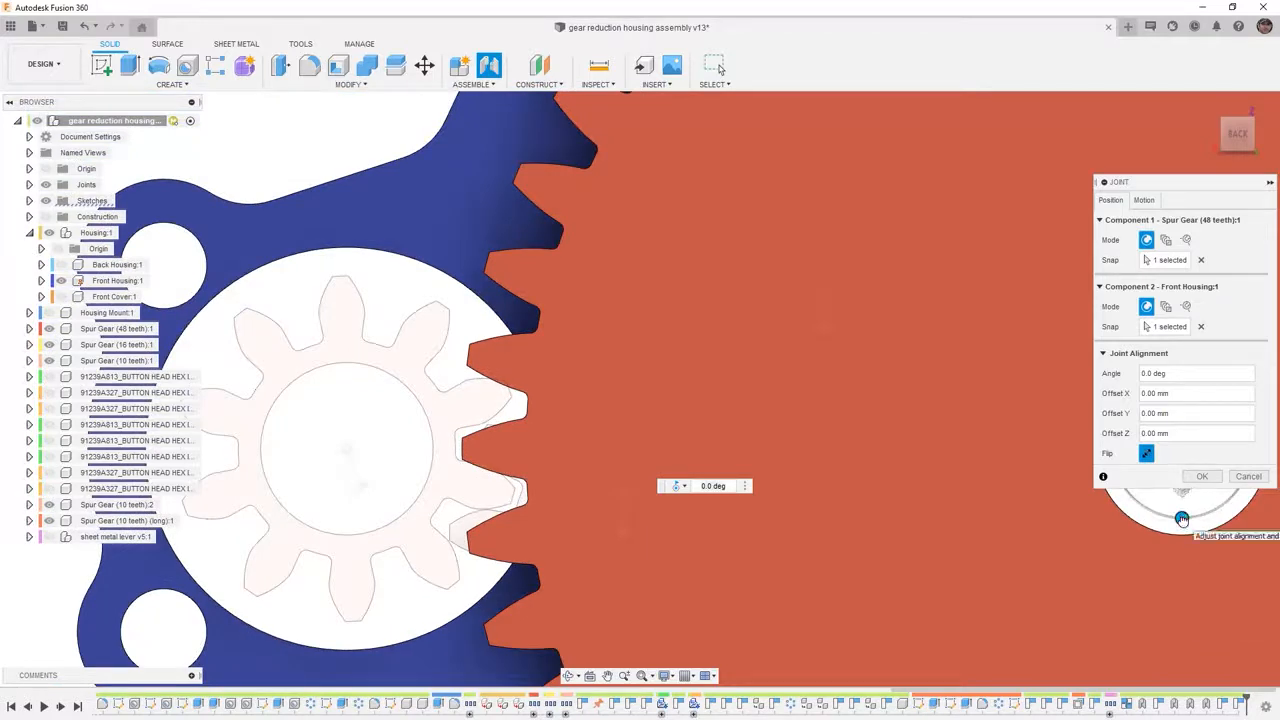
pyautogui.moveTo(1181, 517); pyautogui.dragTo(1176, 517)
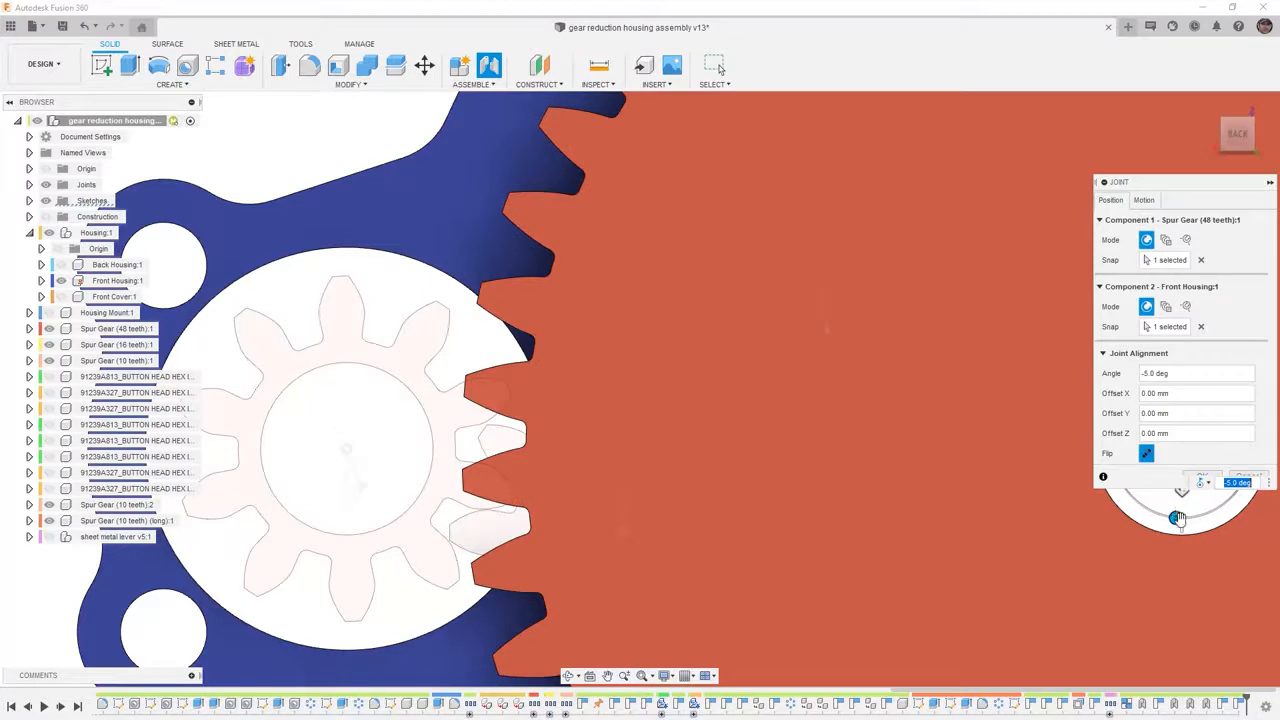
pyautogui.write('-')
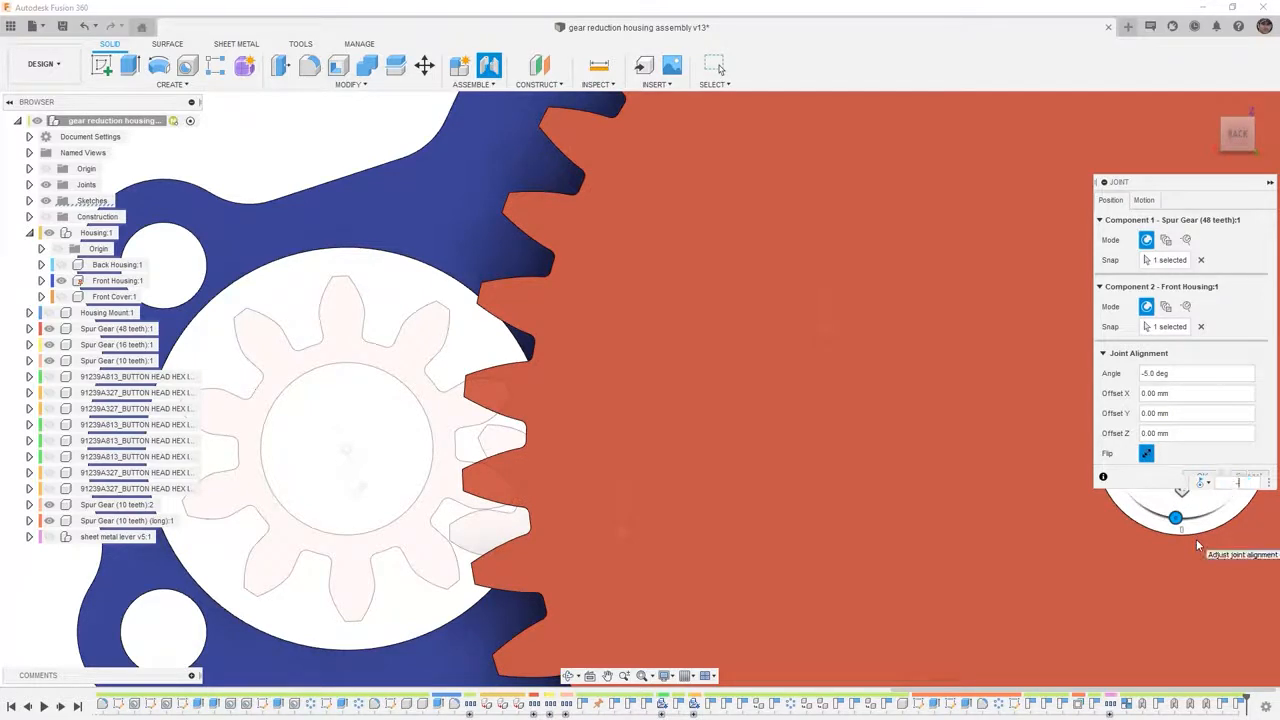
pyautogui.write('3')
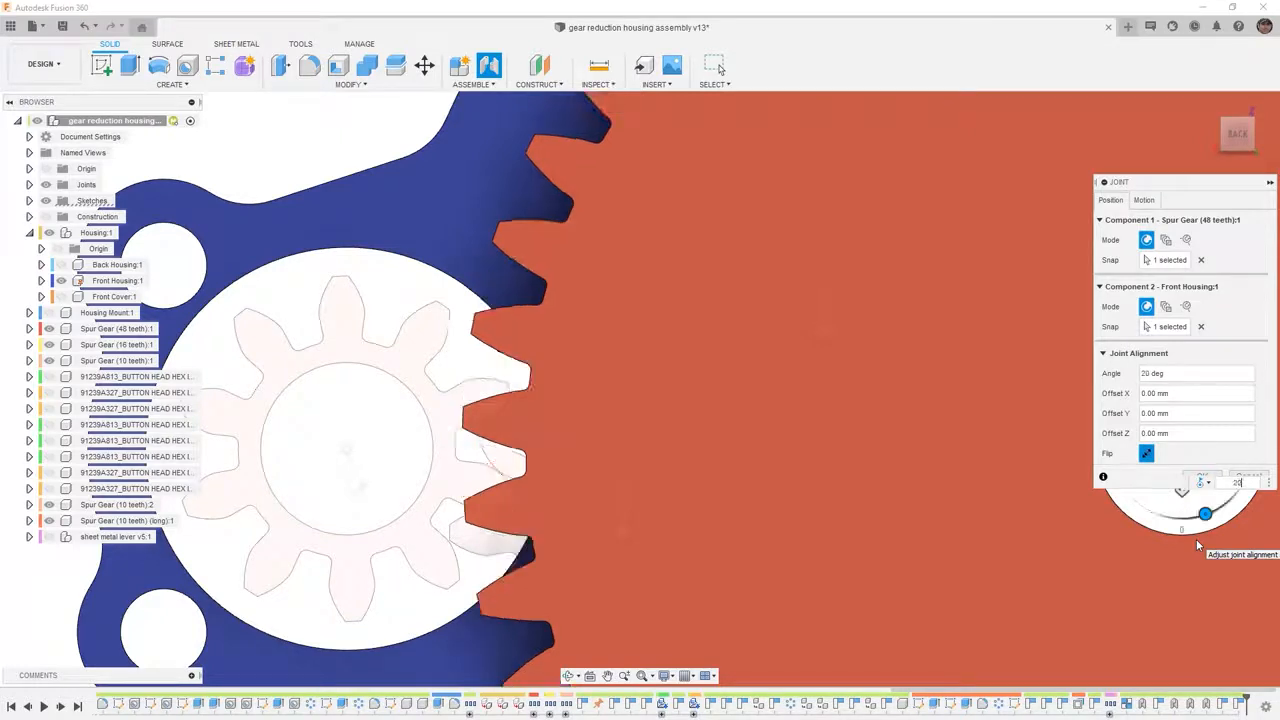
# Rotate the 48-tooth gear's joint angle to 30 degrees, fine-tune it with 32 and 28 degrees to mesh the teeth, and accept the joint
pyautogui.scroll(-4, 514, 314)
pyautogui.keyDown('shift'); pyautogui.moveTo(512, 355); pyautogui.dragTo(567, 405, button='middle'); pyautogui.keyUp('shift')
pyautogui.scroll(2, 808, 423)
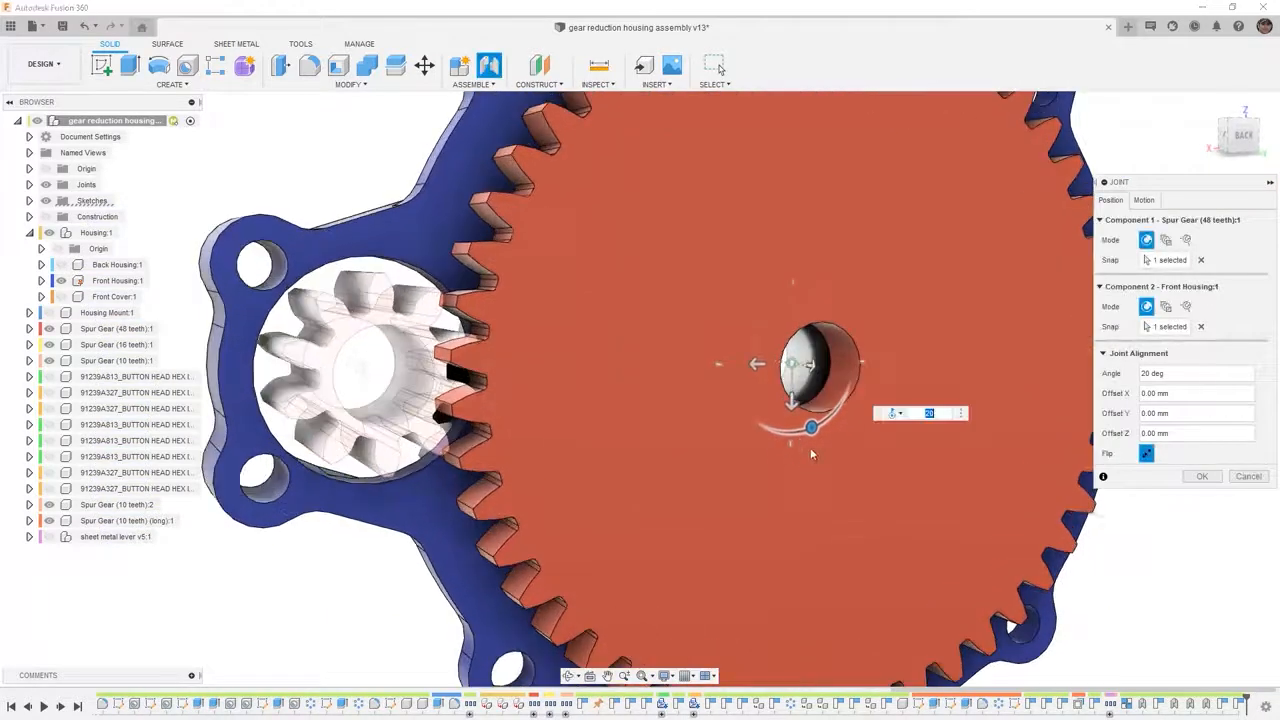
pyautogui.moveTo(808, 423); pyautogui.dragTo(820, 421)
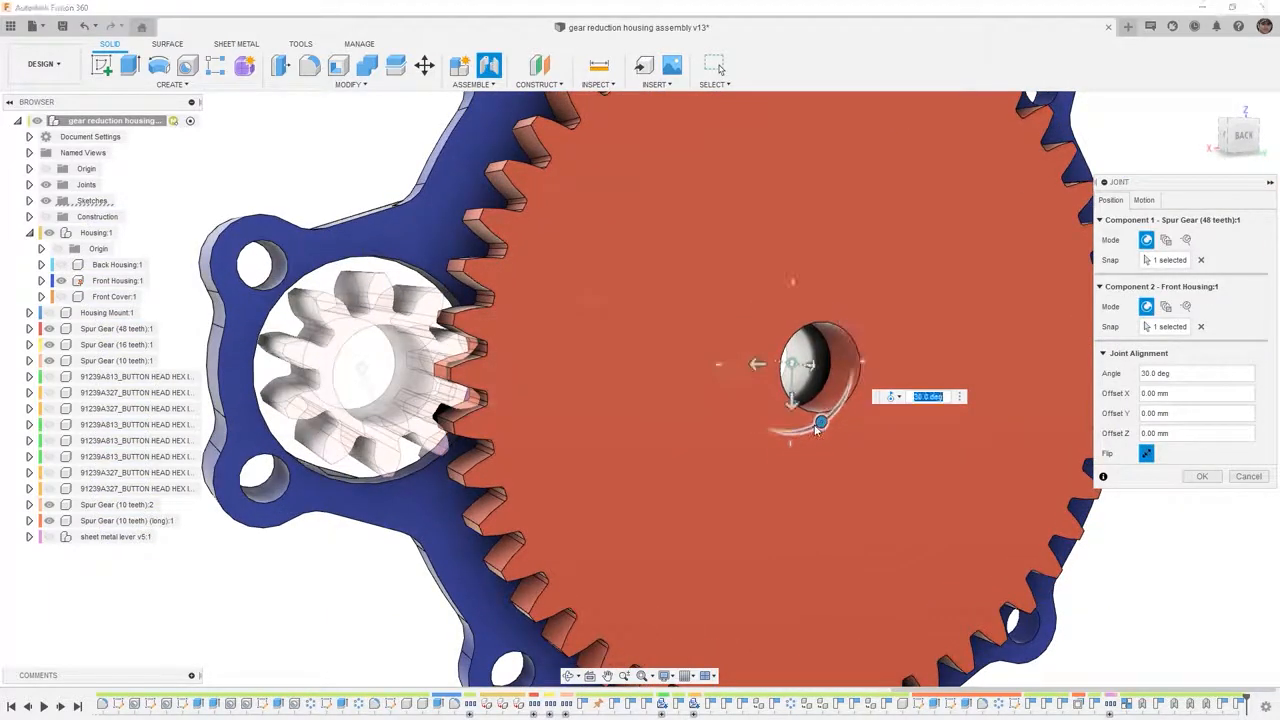
pyautogui.click(1243, 137)
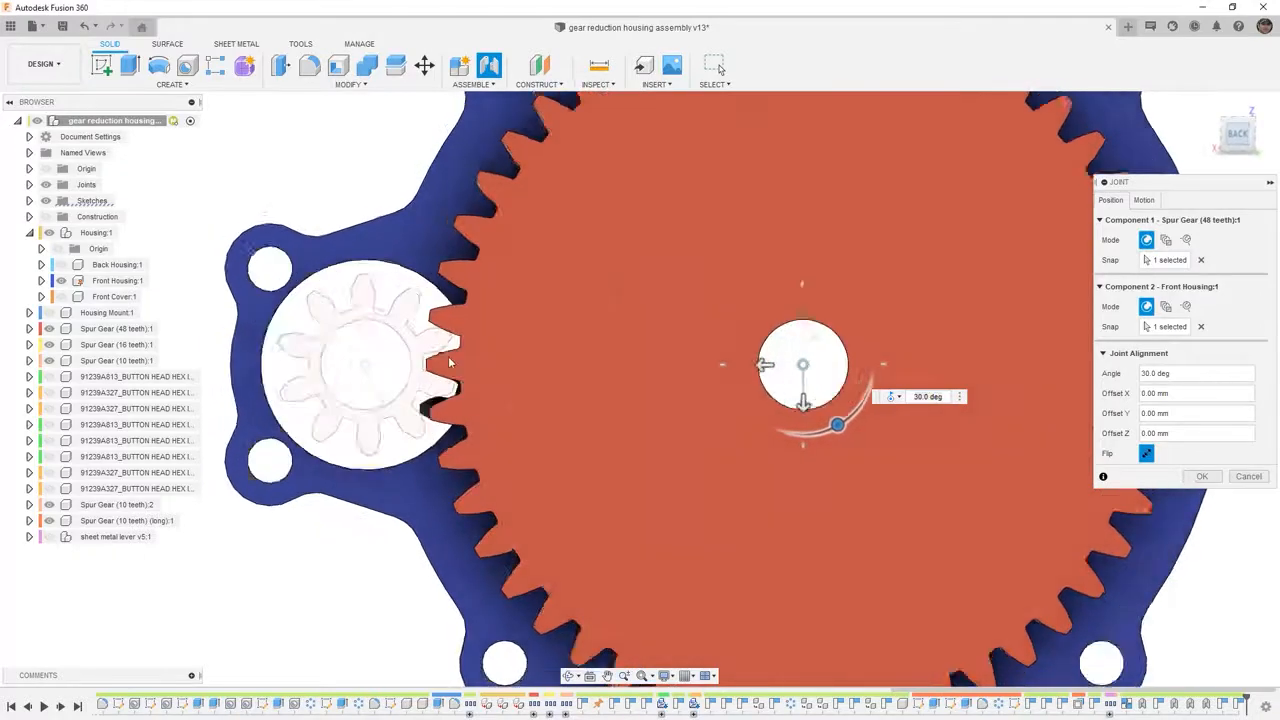
pyautogui.scroll(5, 440, 390)
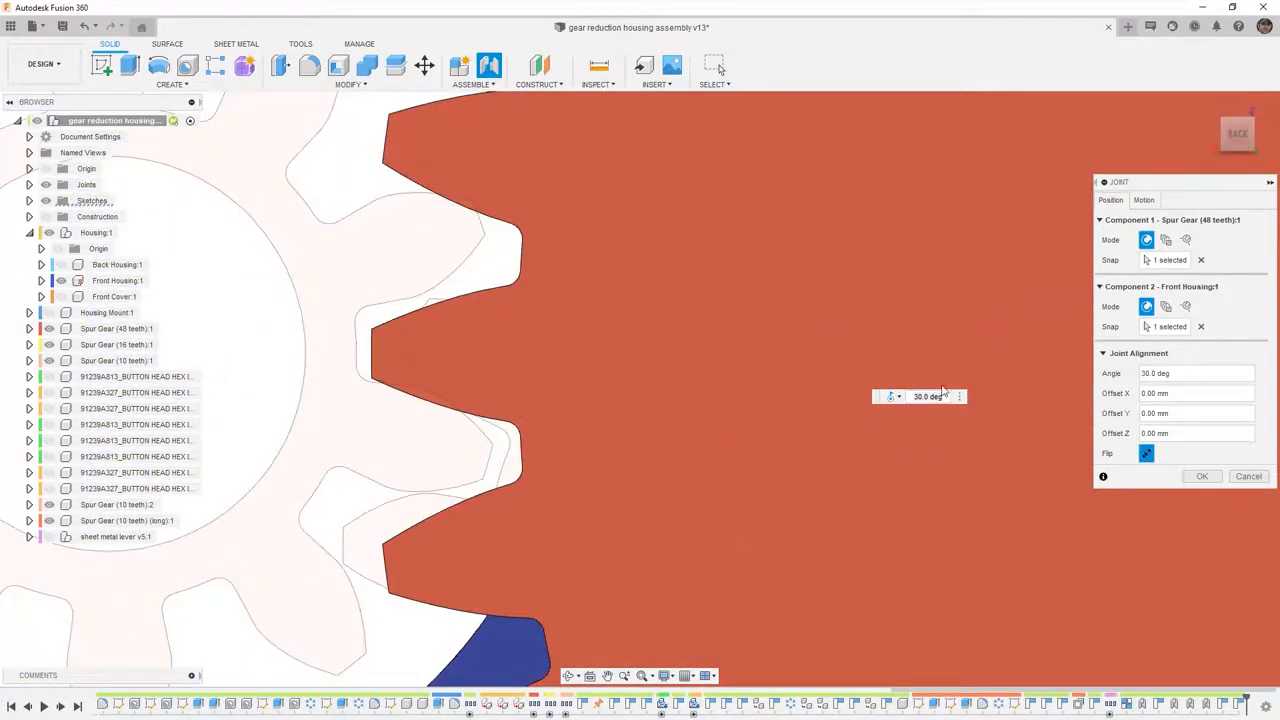
pyautogui.moveTo(948, 397); pyautogui.dragTo(871, 405)
pyautogui.write('32')
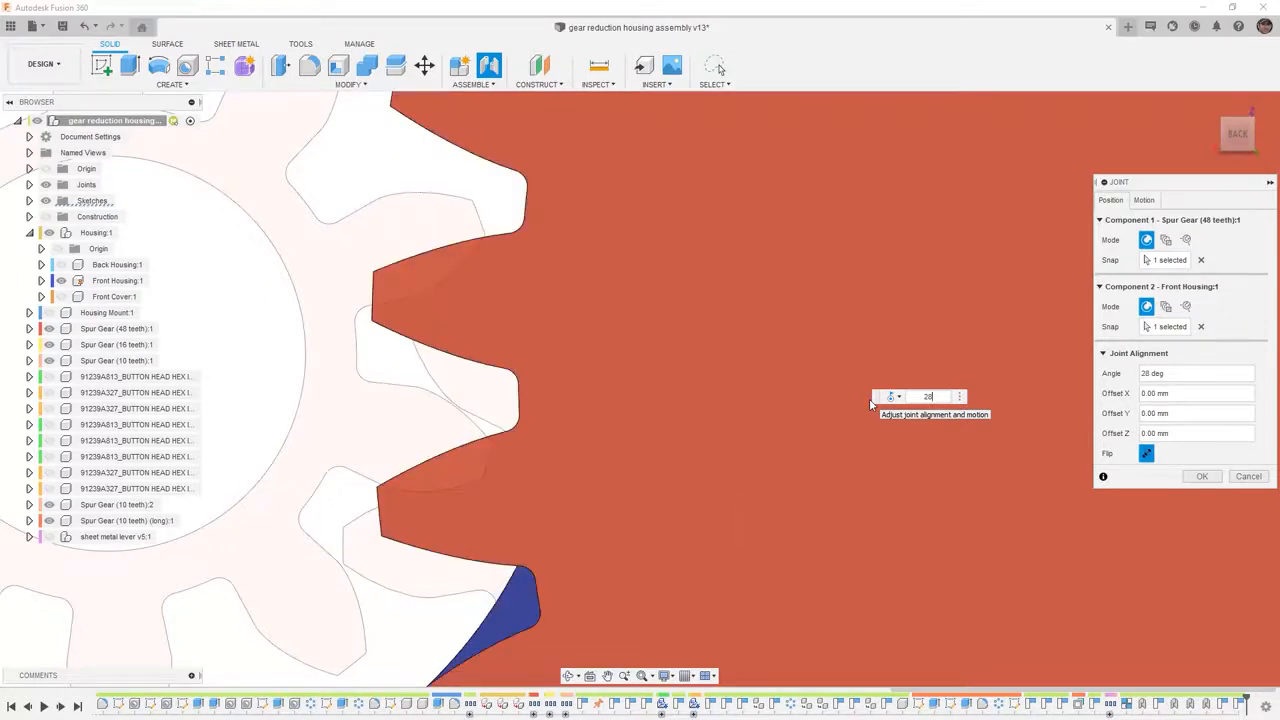
pyautogui.click(1202, 476)
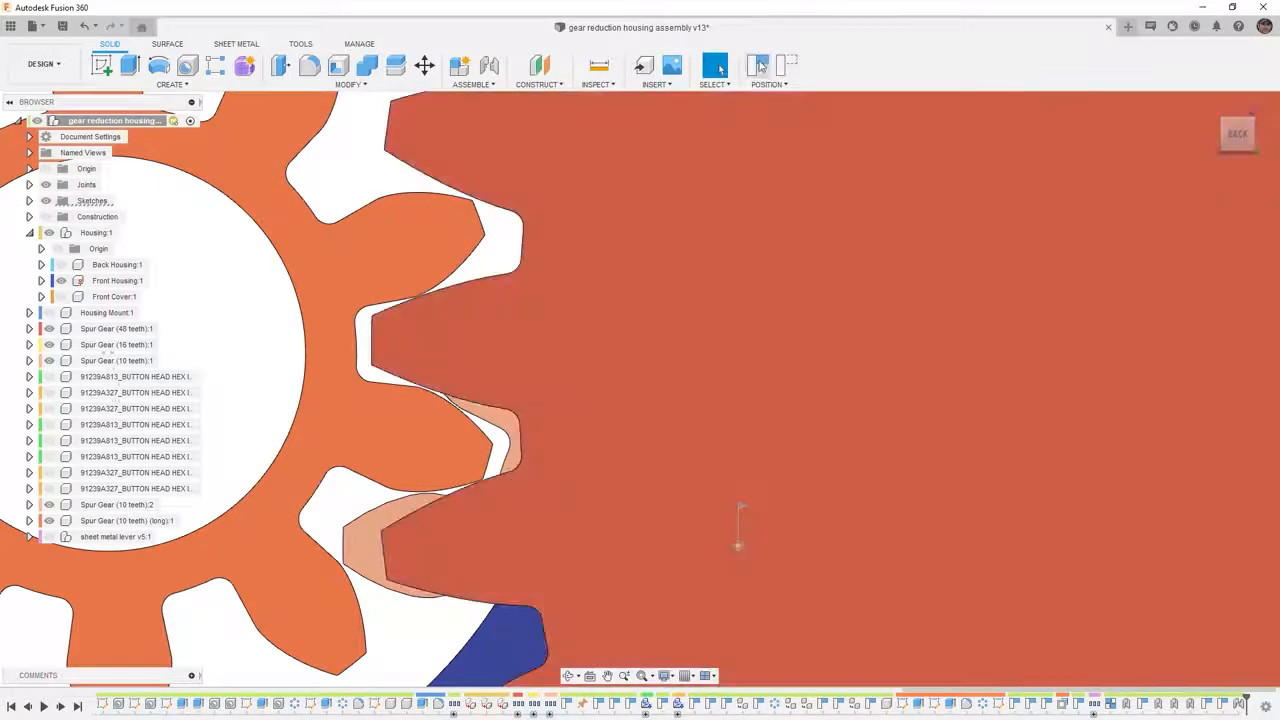
# Start a motion link between the revolute joints of the yellow 16-tooth gear and the adjacent 10-tooth gear
pyautogui.scroll(-2, 596, 246)
pyautogui.scroll(-5, 596, 246)
pyautogui.keyDown('shift'); pyautogui.moveTo(585, 300); pyautogui.dragTo(931, 406, button='middle'); pyautogui.keyUp('shift')
pyautogui.scroll(-2, 815, 415)
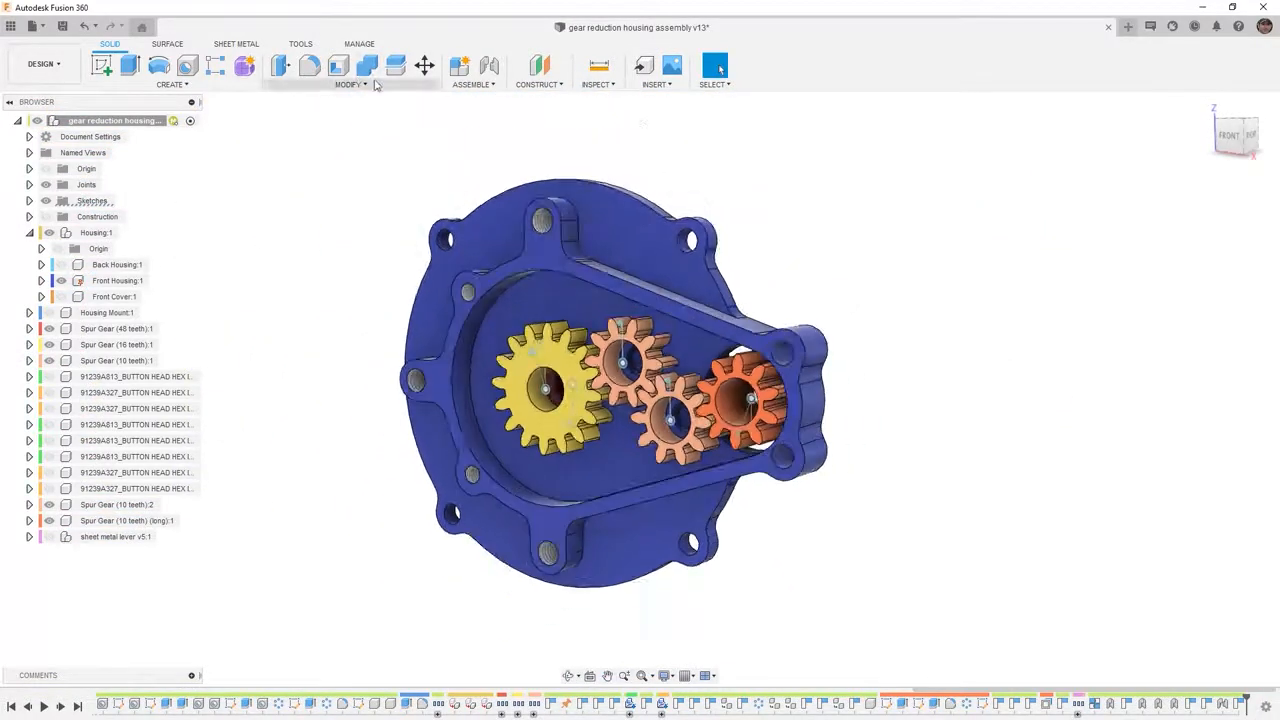
pyautogui.click(473, 88)
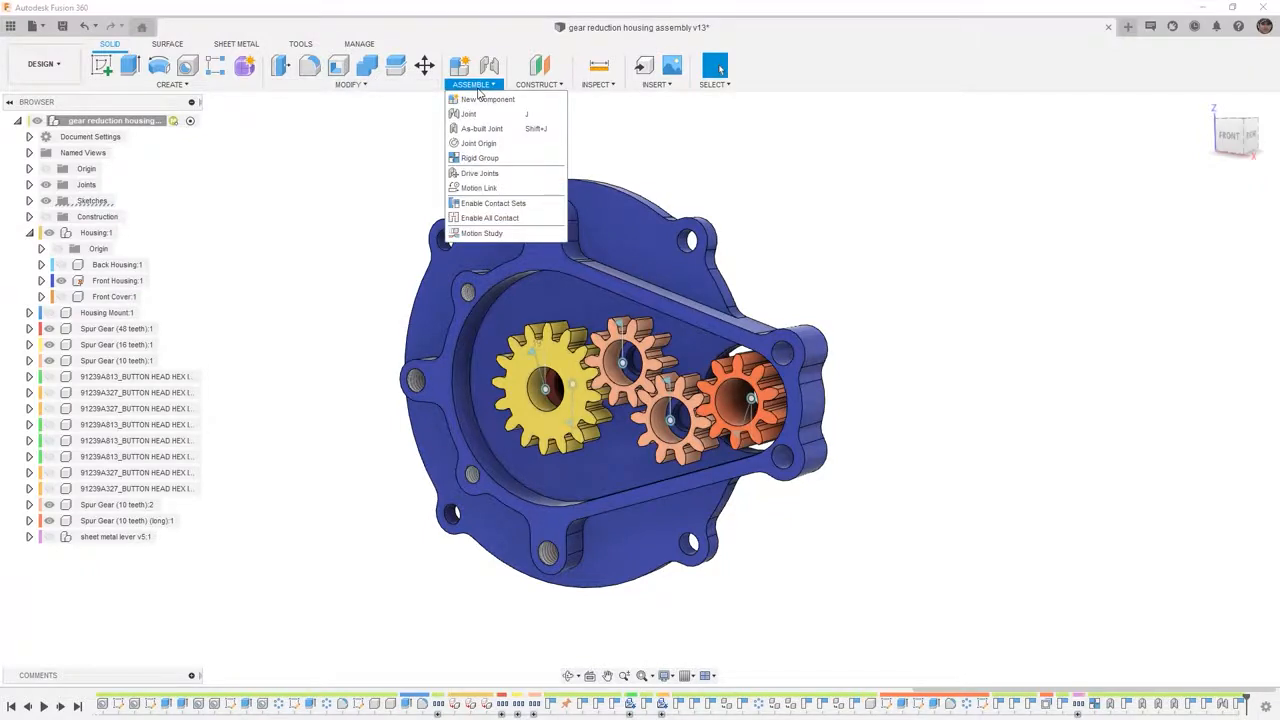
pyautogui.click(492, 190)
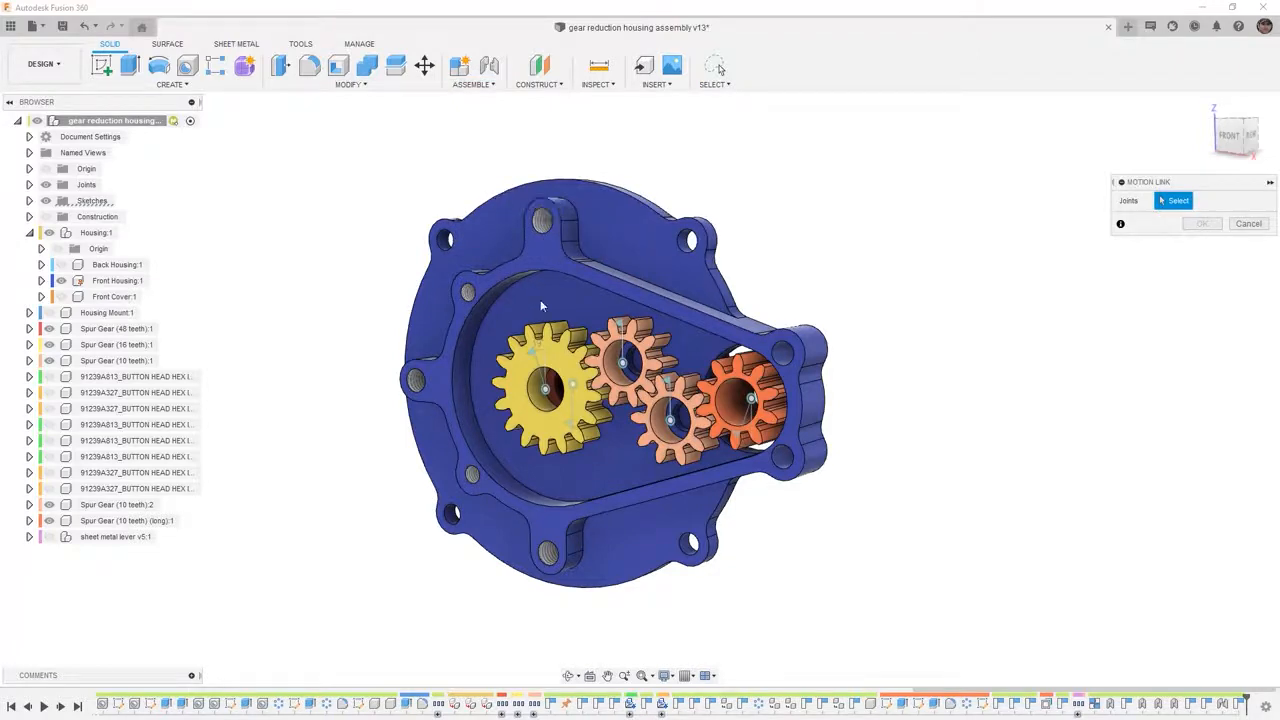
pyautogui.click(546, 389)
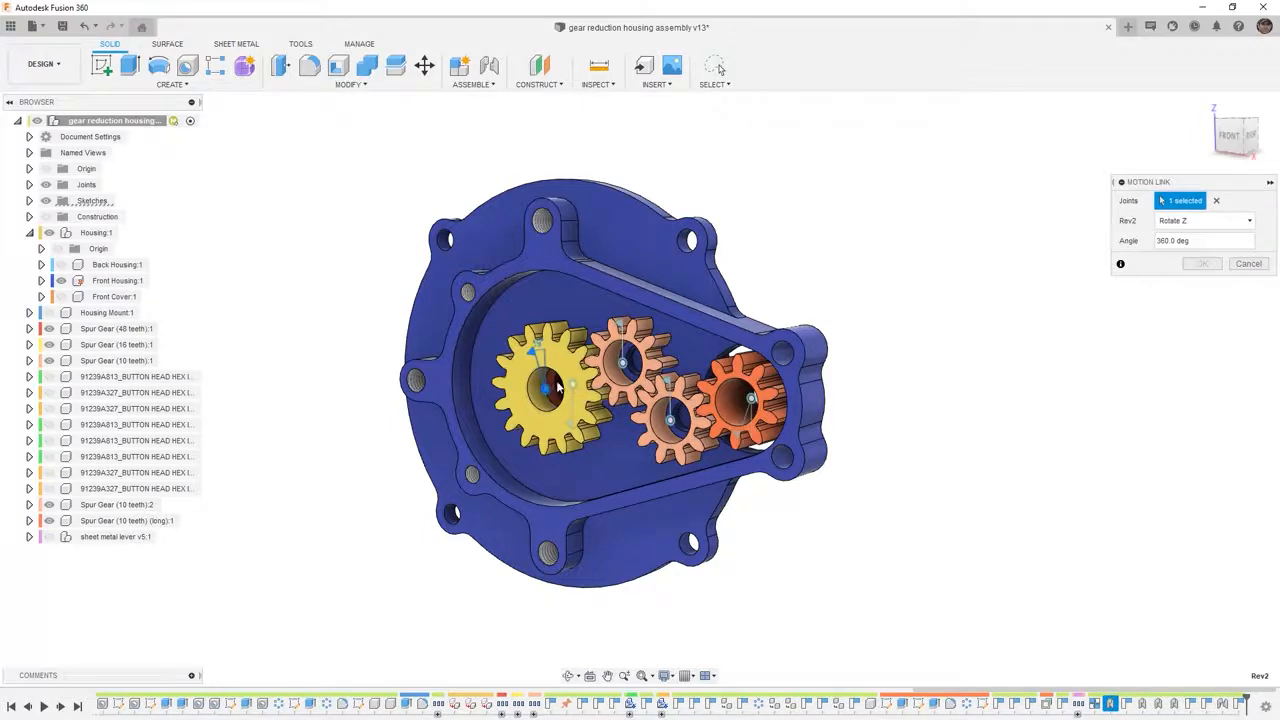
pyautogui.click(622, 365)
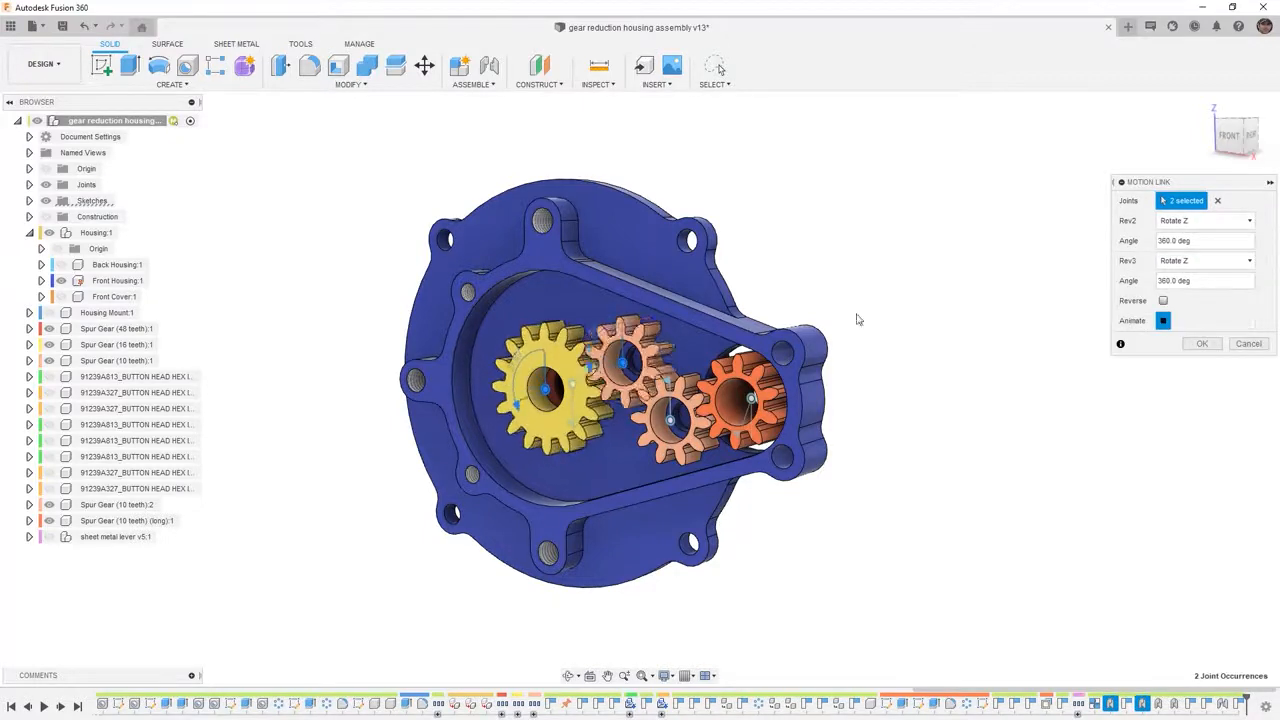
# Set the link angles to 16 degrees for the 16-tooth gear and 10 degrees for the 10-tooth gear, with reversed rotation
pyautogui.moveTo(1212, 240); pyautogui.dragTo(1150, 241)
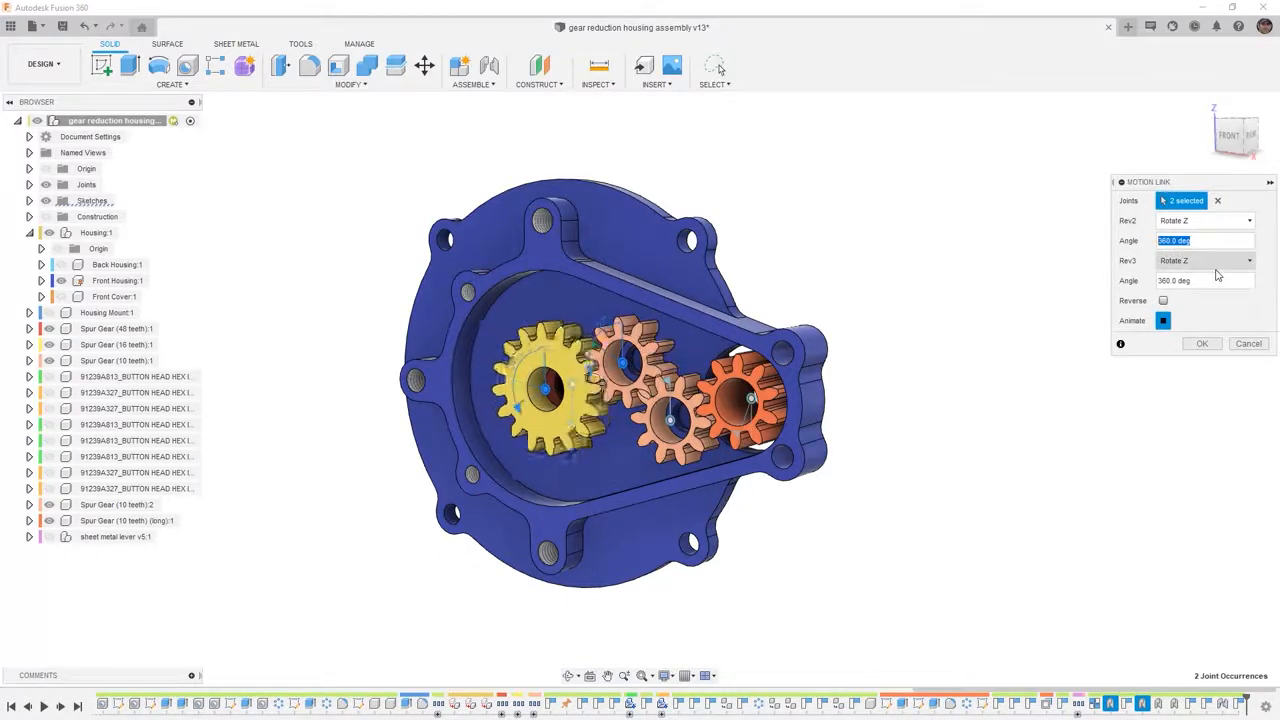
pyautogui.write('16.')
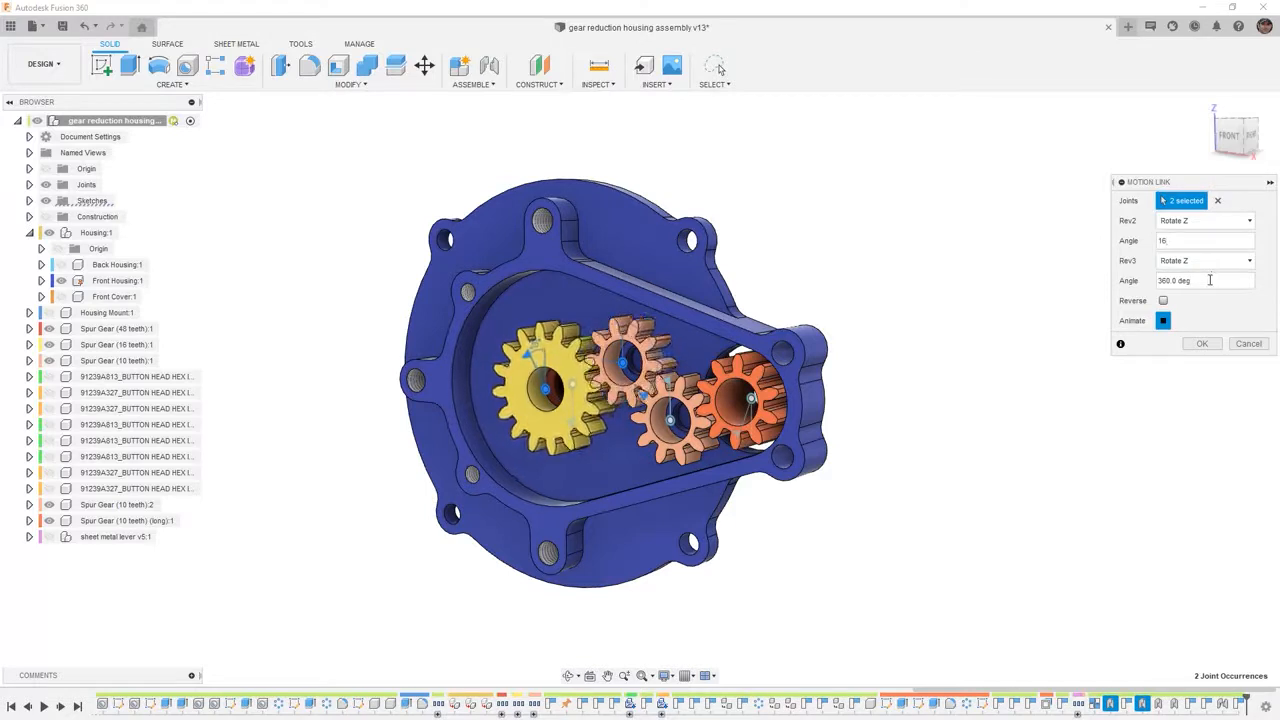
pyautogui.moveTo(1205, 280); pyautogui.dragTo(1127, 283)
pyautogui.write('10')
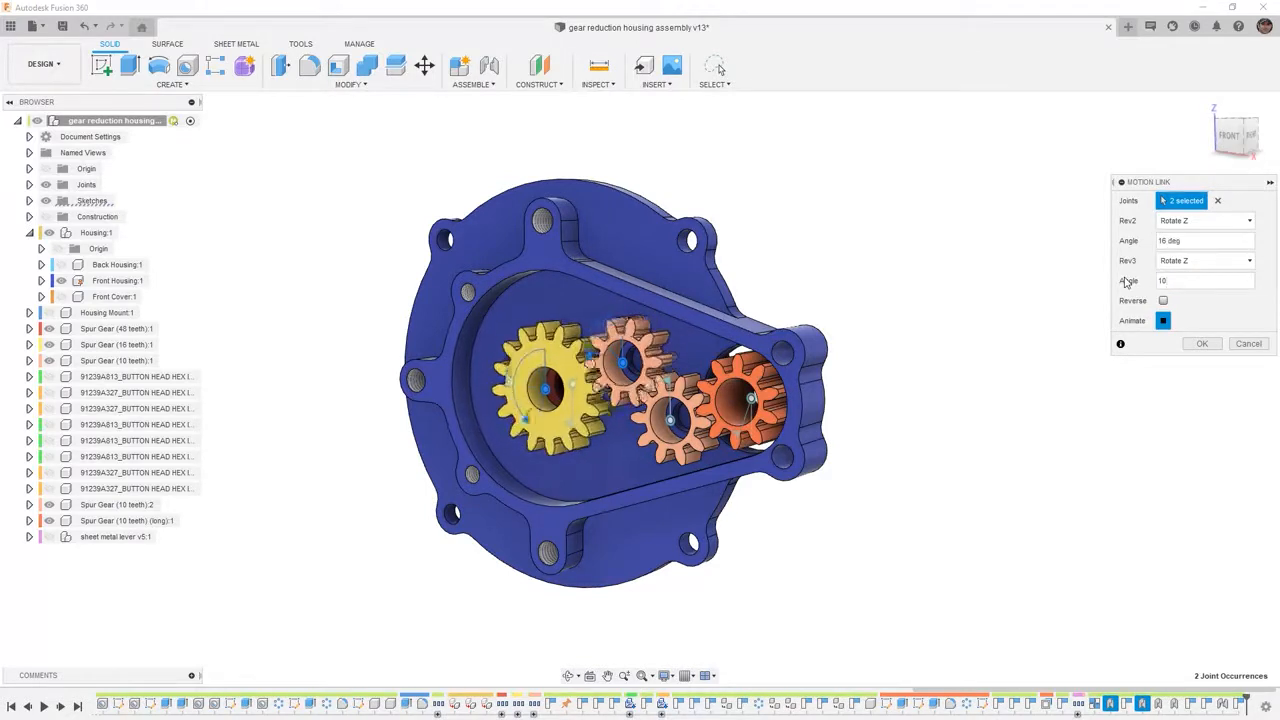
pyautogui.click(1163, 301)
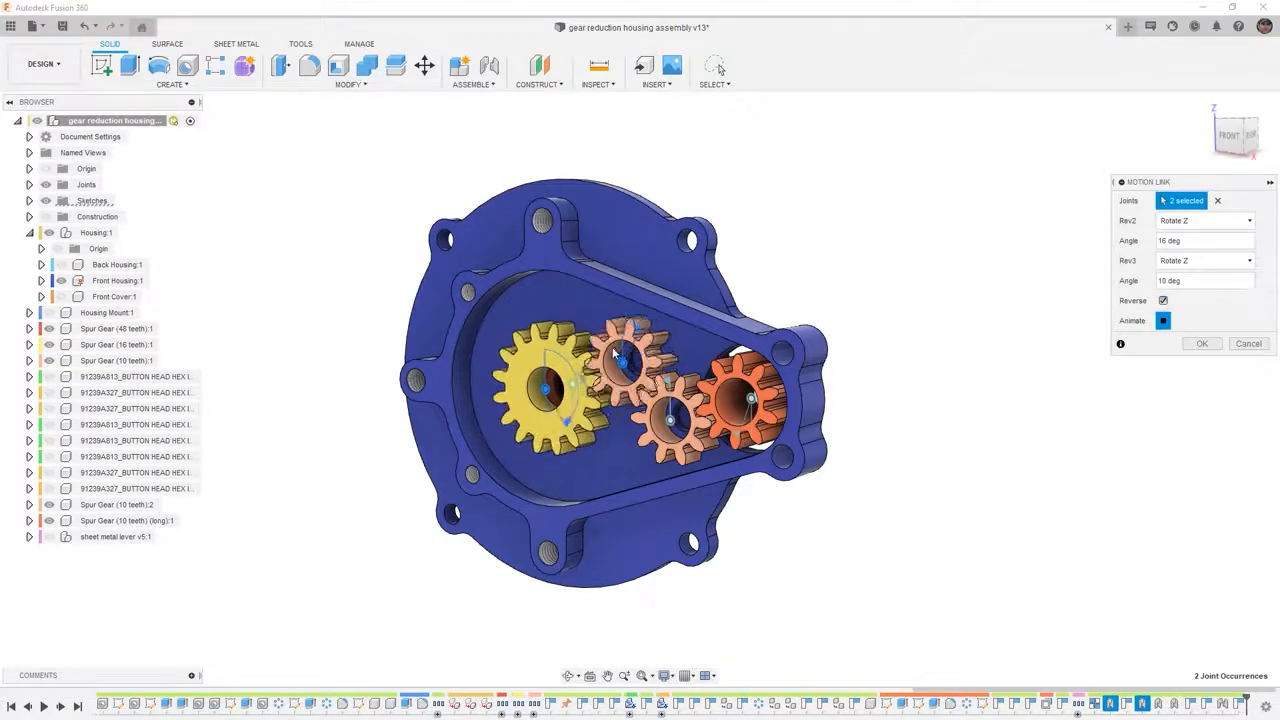
# Swap the motion link ratio to 10 degrees for the 16-tooth gear and 16 degrees for the 10-tooth gear
pyautogui.moveTo(1224, 246); pyautogui.dragTo(1097, 243)
pyautogui.write('10')
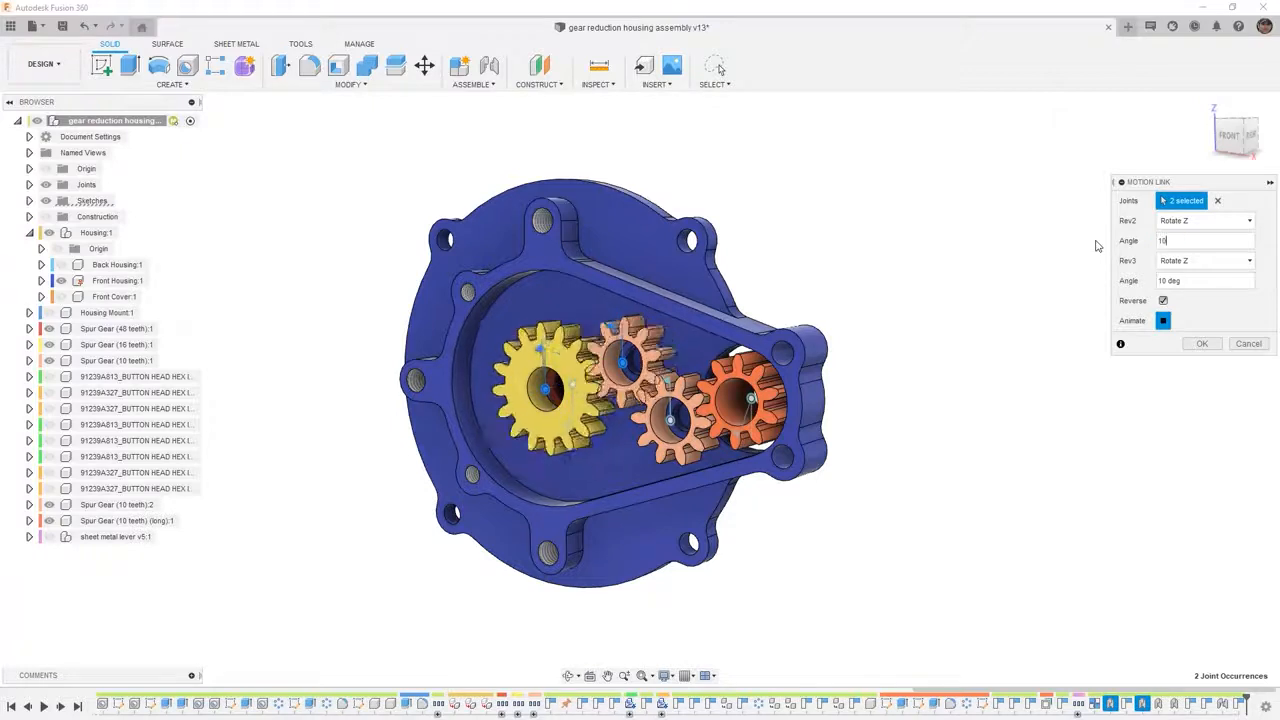
pyautogui.press('Tab')
pyautogui.write('16')
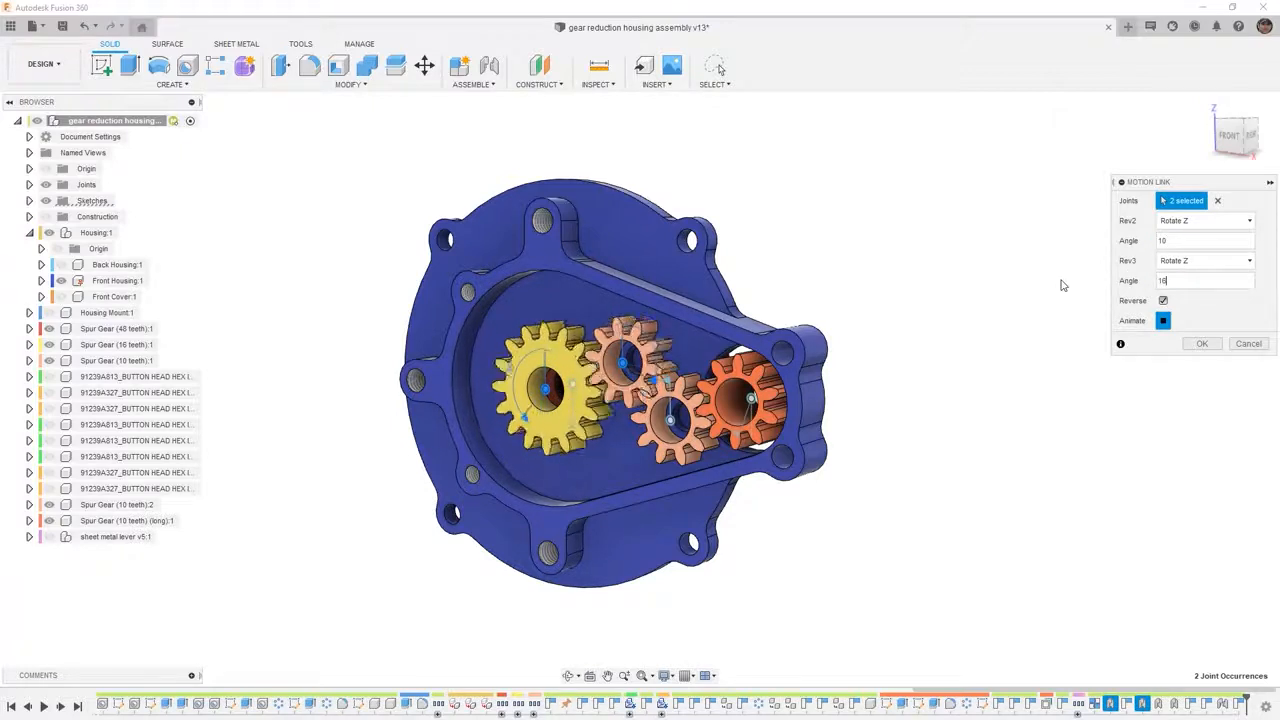
# Accept the motion link for the 16-tooth gear and add a reversed motion link between the revolute joints of the two small 10-tooth gears
pyautogui.keyDown('shift'); pyautogui.moveTo(952, 302); pyautogui.dragTo(1040, 304, button='middle'); pyautogui.keyUp('shift')
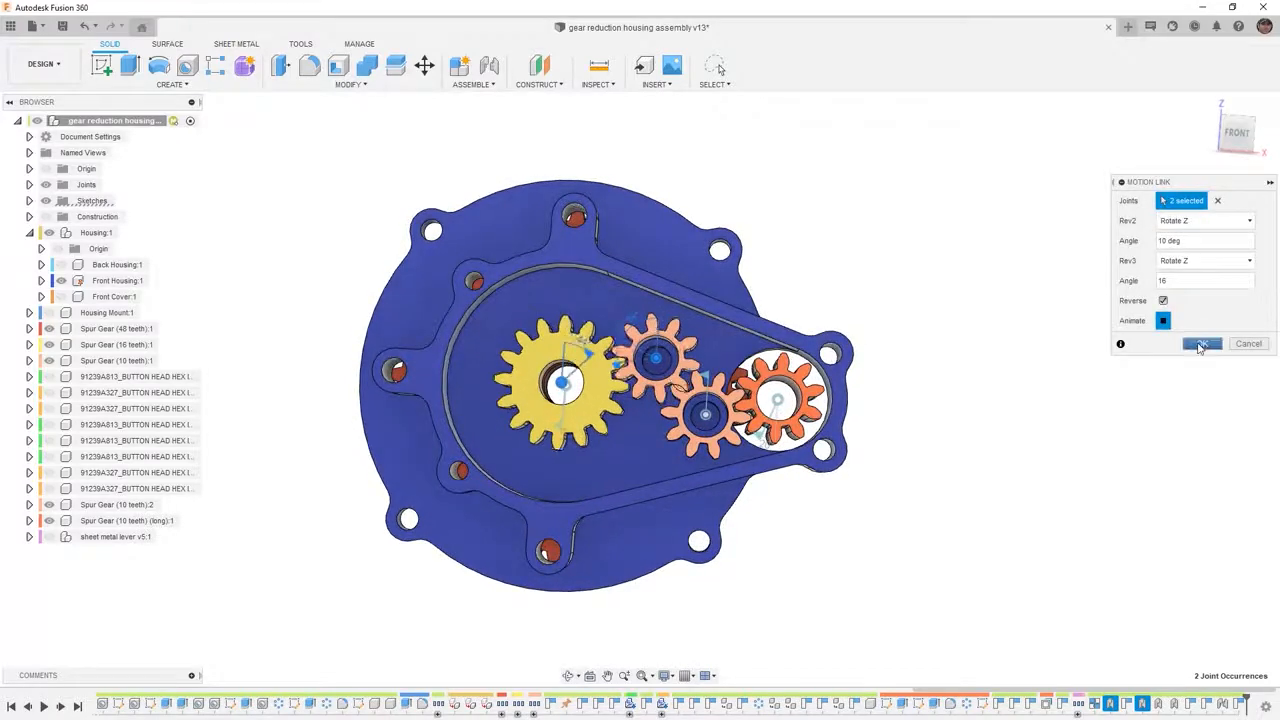
pyautogui.click(1201, 344)
pyautogui.rightClick(449, 116)
pyautogui.click(455, 72)
pyautogui.scroll(3, 636, 346)
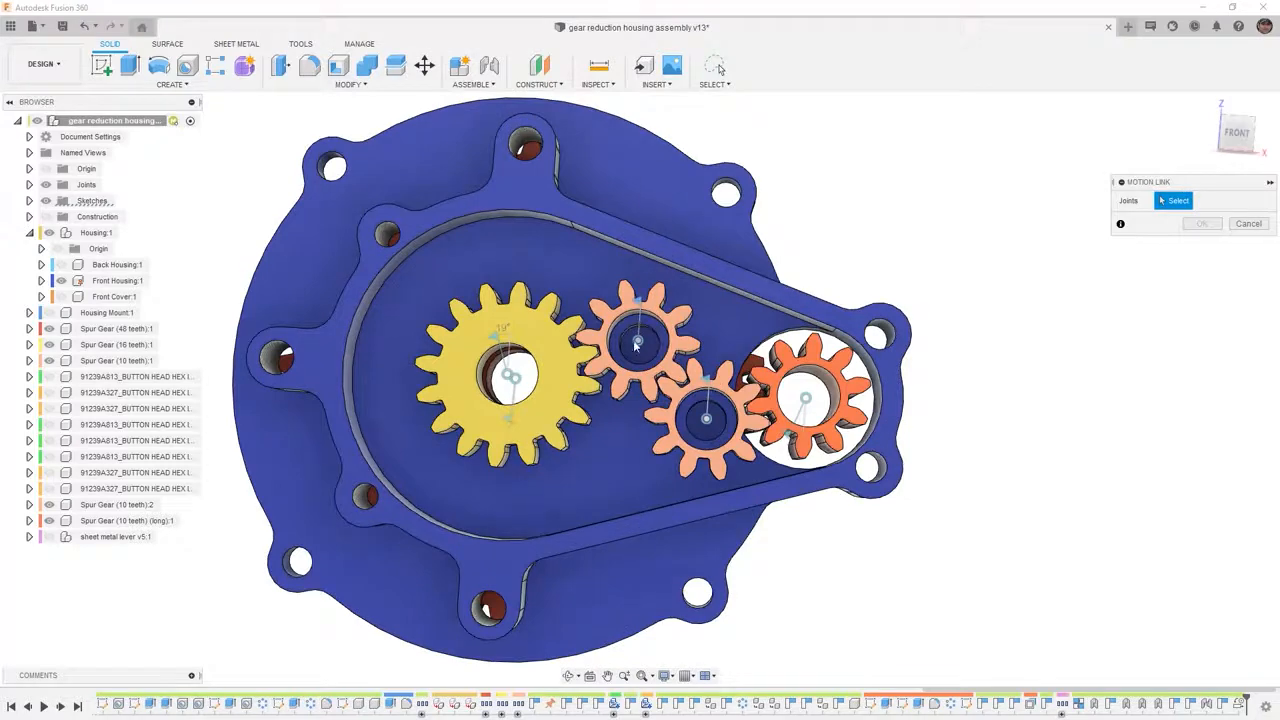
pyautogui.click(636, 344)
pyautogui.click(706, 420)
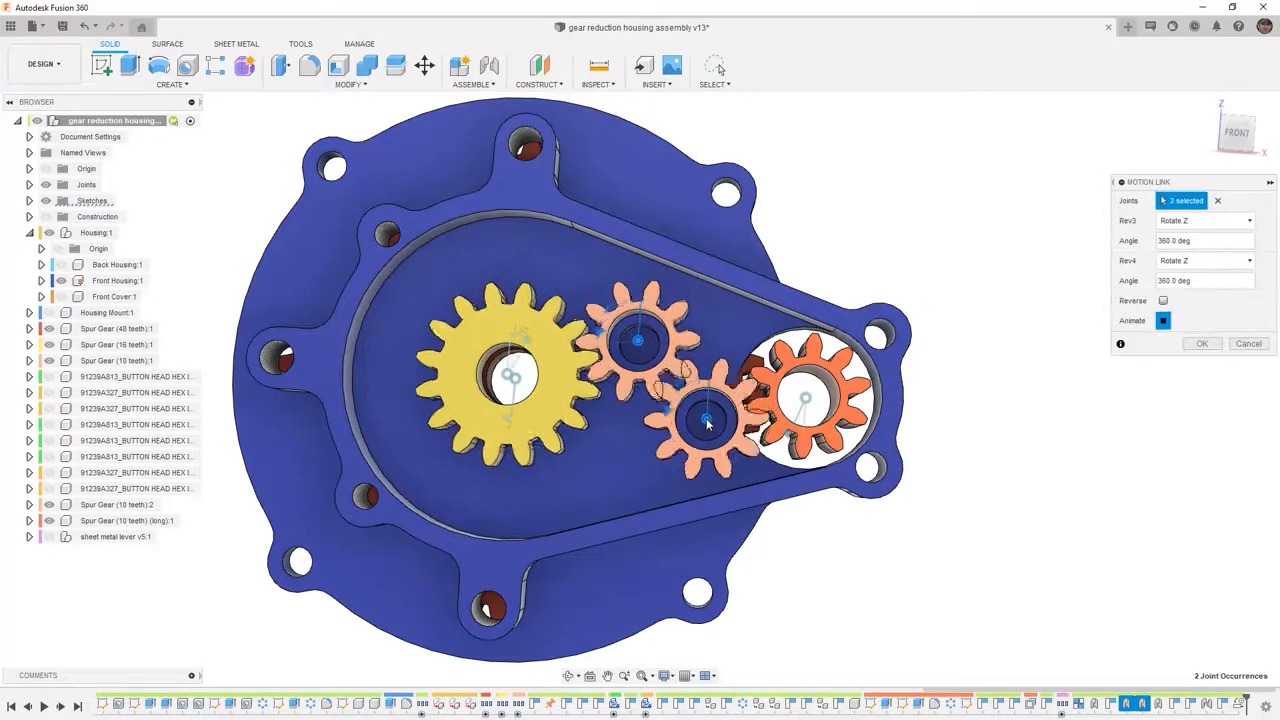
pyautogui.click(1163, 301)
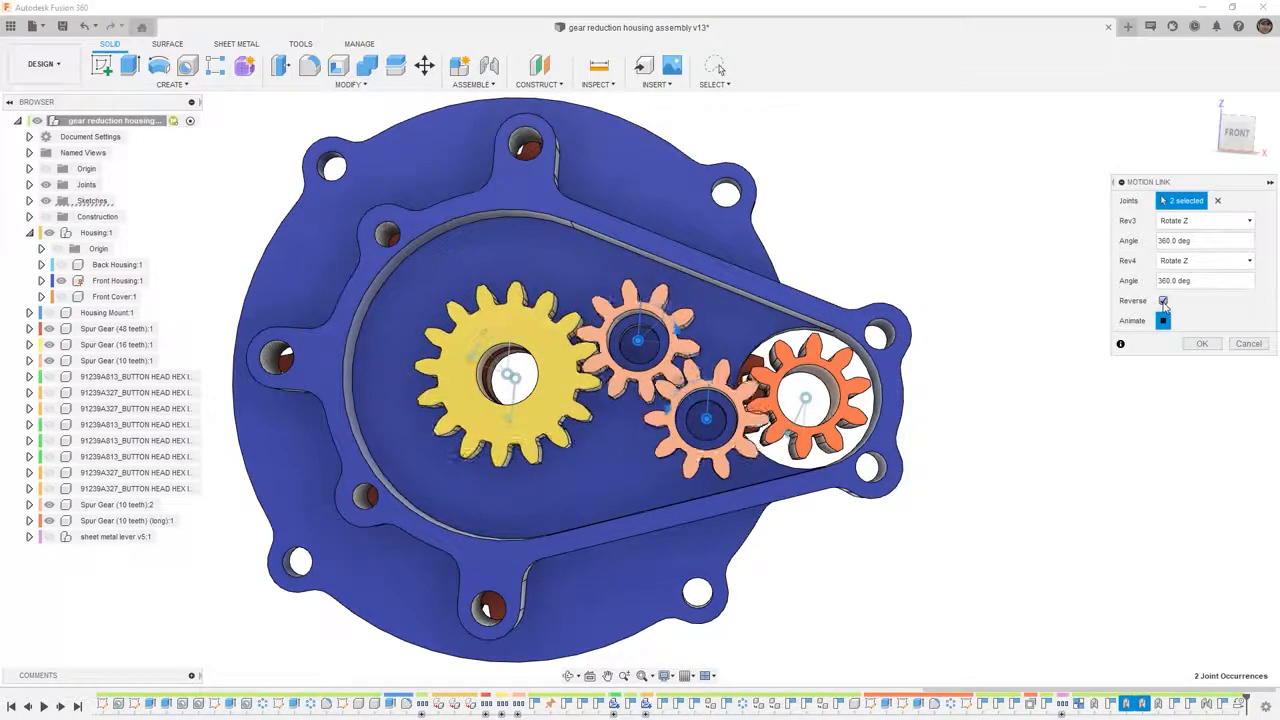
pyautogui.click(1203, 344)
# Add a motion link between the revolute joints of the second small 10-tooth gear and the long 10-tooth gear
pyautogui.rightClick(1040, 381)
pyautogui.click(1041, 339)
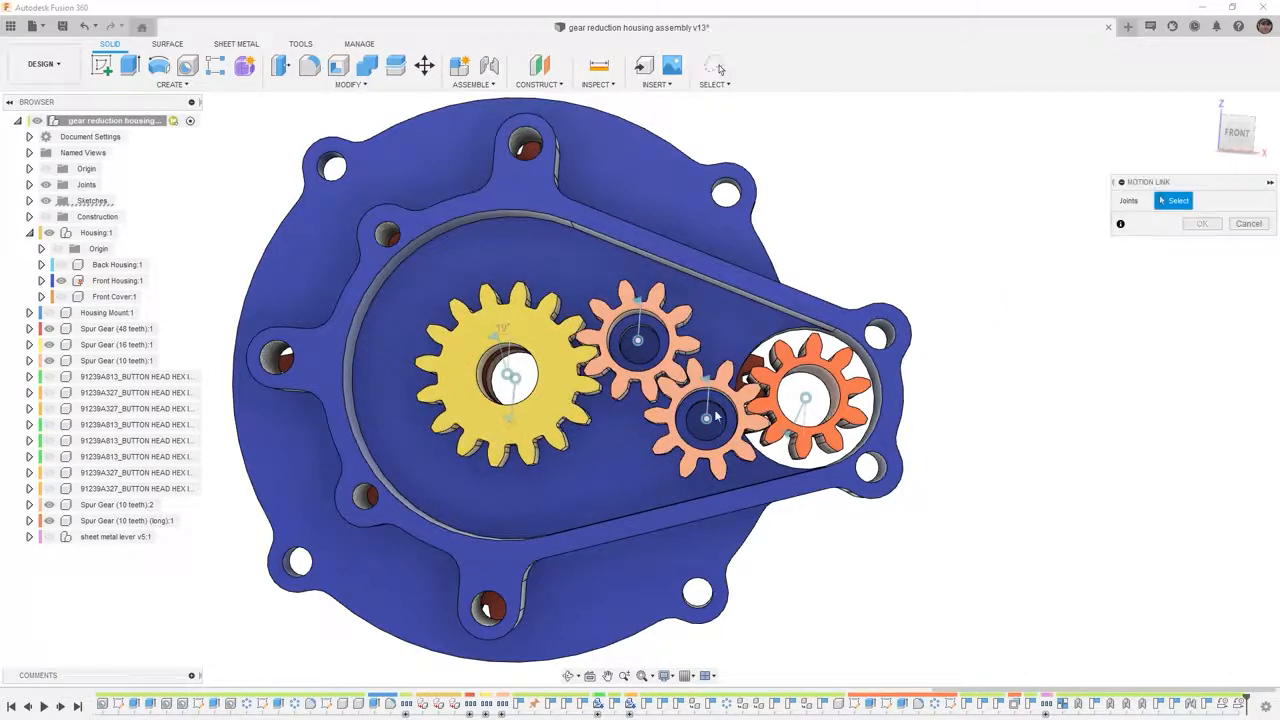
pyautogui.click(803, 400)
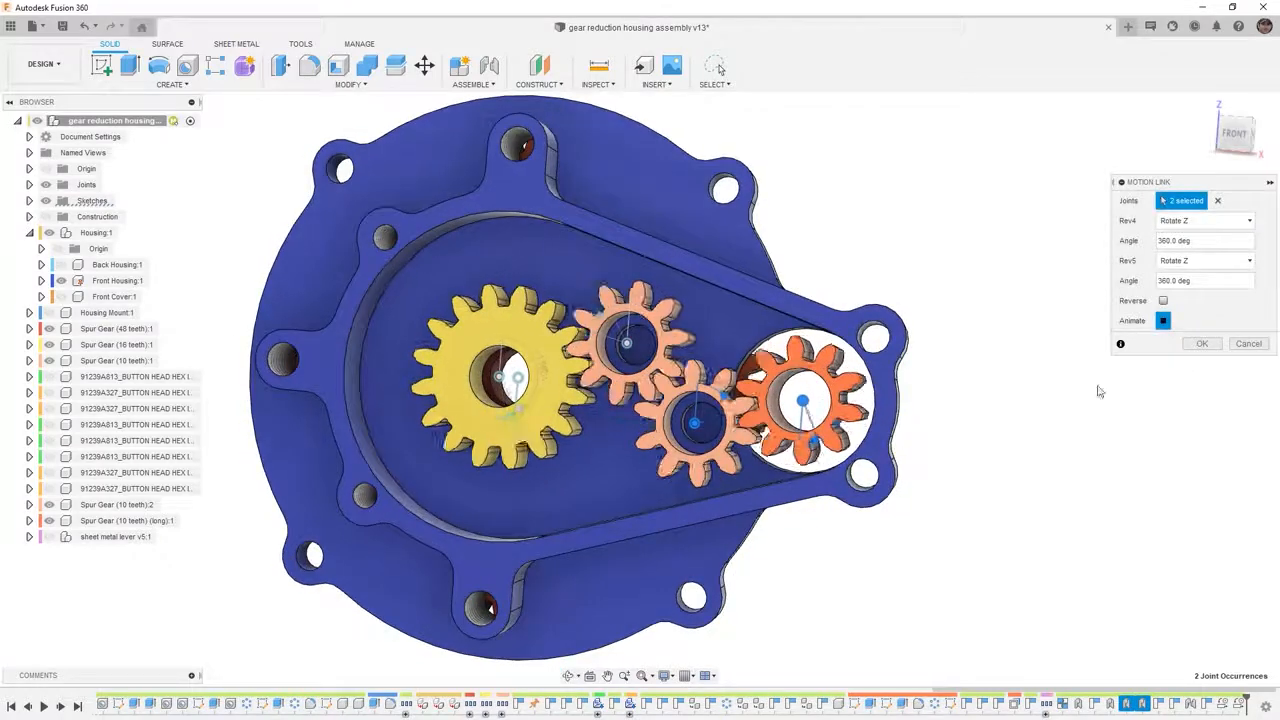
pyautogui.click(1202, 344)
# Start a motion link between the revolute joints of the long 10-tooth gear and the 48-tooth gear
pyautogui.keyDown('shift'); pyautogui.moveTo(1049, 429); pyautogui.dragTo(913, 449, button='middle'); pyautogui.keyUp('shift')
pyautogui.rightClick(912, 446)
pyautogui.click(912, 409)
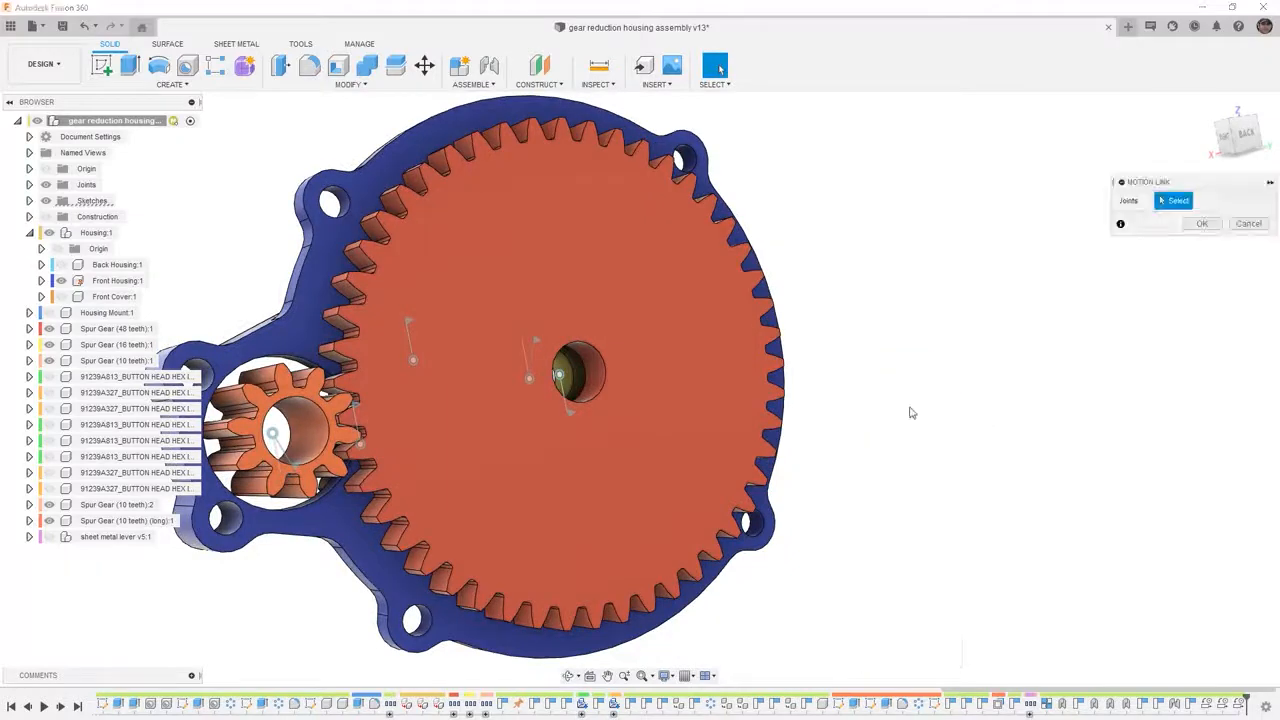
pyautogui.click(563, 377)
pyautogui.scroll(-5, 718, 363)
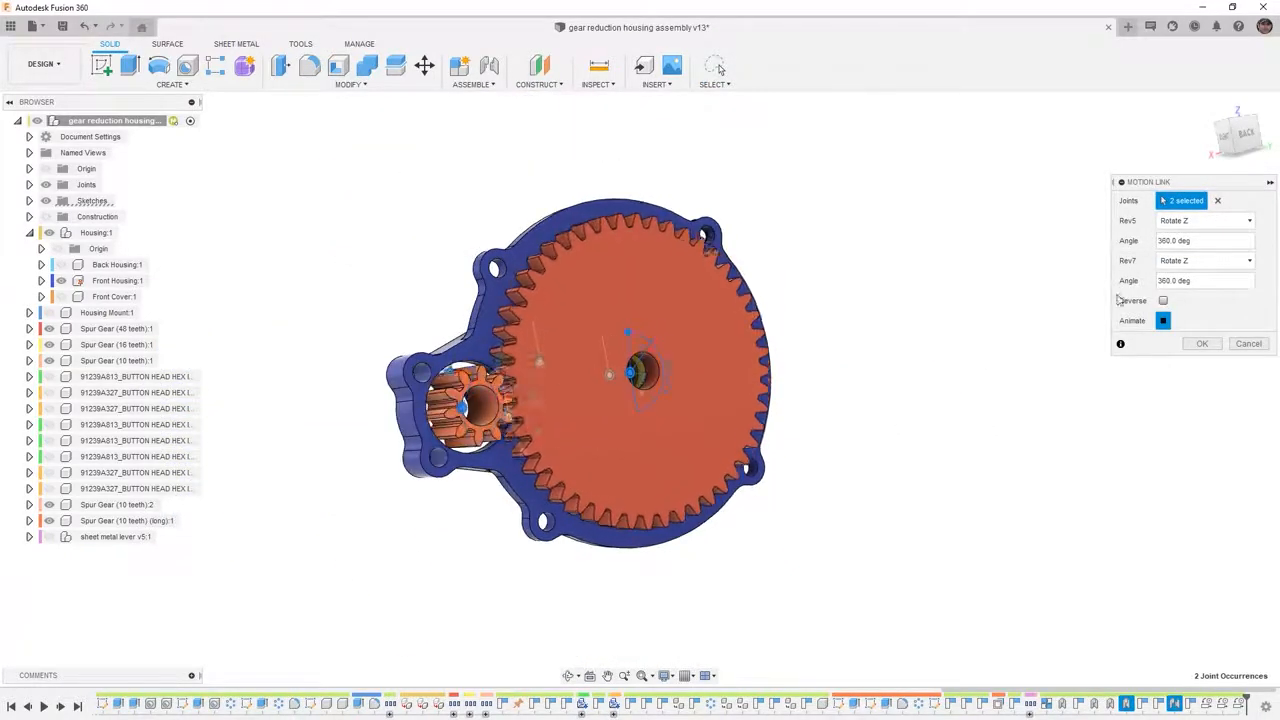
# Try link angles of 10 degrees for the long 10-tooth gear and 48 degrees for the 48-tooth gear
pyautogui.doubleClick(1193, 240)
pyautogui.write('10')
pyautogui.press('Tab')
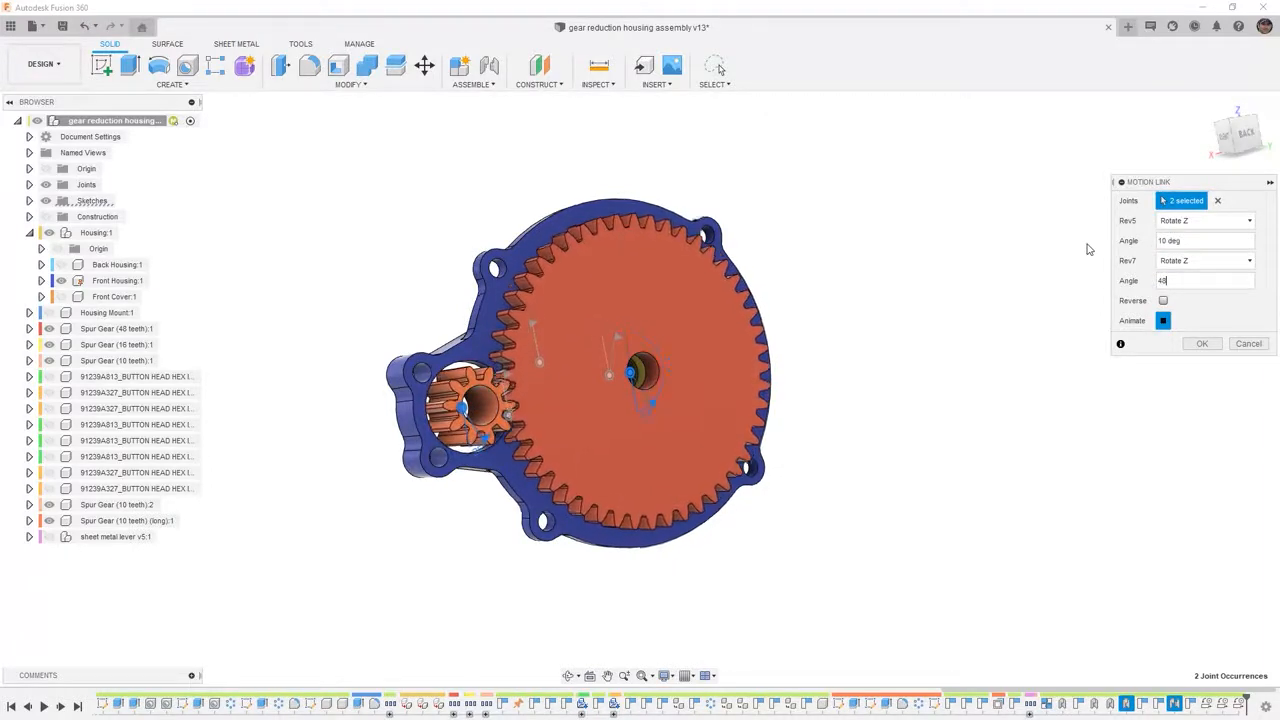
# Set the link angles to 48 degrees for the long 10-tooth gear and 10 degrees for the 48-tooth gear, reverse the rotation, and accept the link
pyautogui.click(1195, 240)
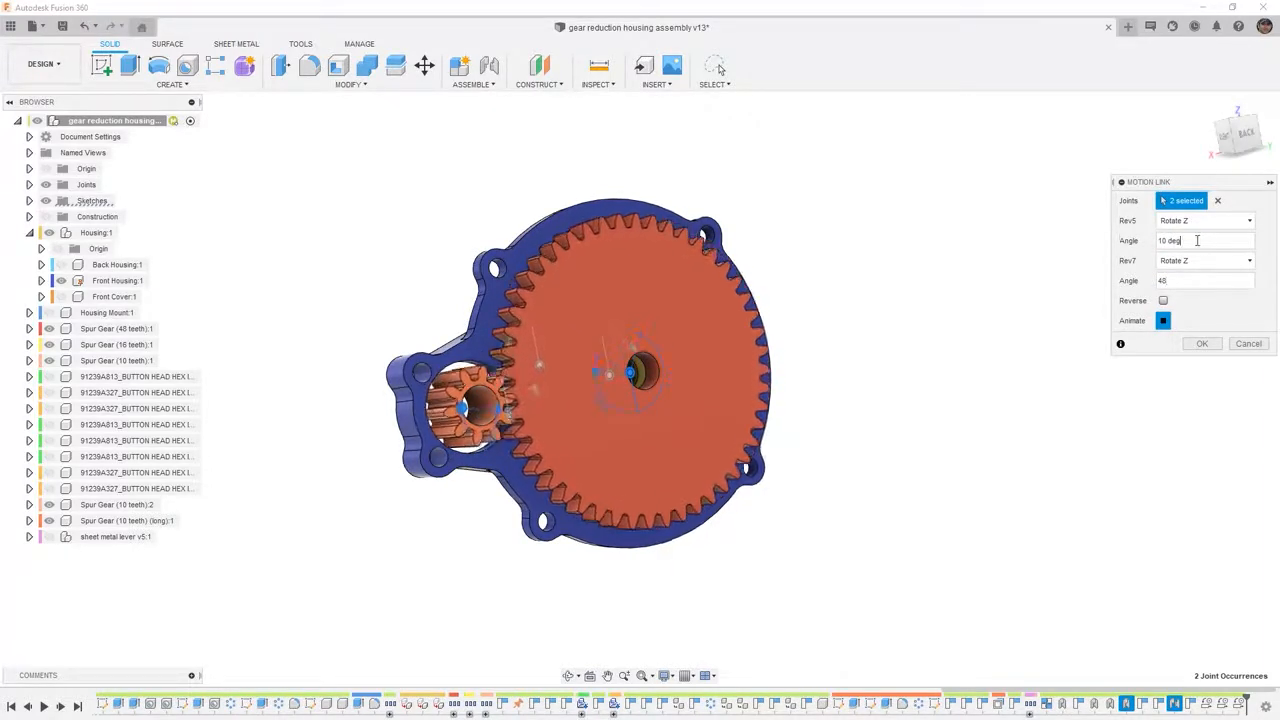
pyautogui.write('48')
pyautogui.press('Tab')
pyautogui.write('10')
pyautogui.click(1163, 300)
pyautogui.click(1202, 343)
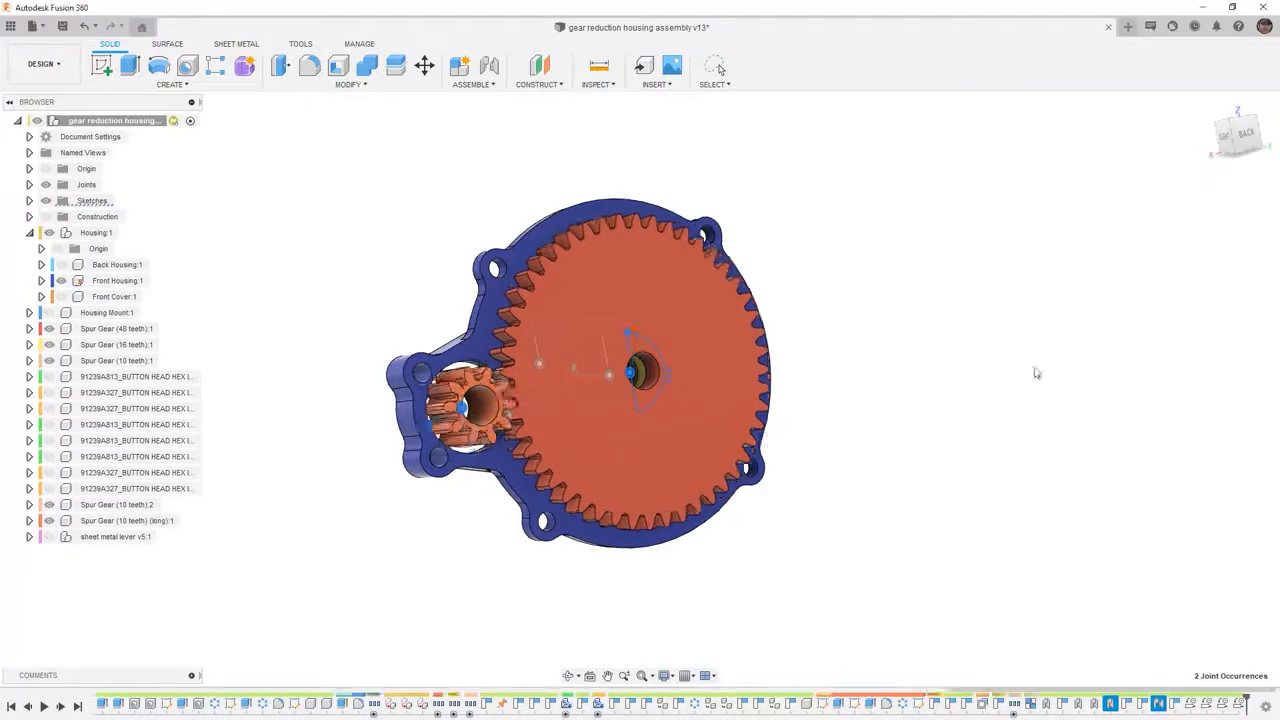
# Rotate the 48-tooth gear by hand to test the linked motion and check how its teeth mesh with the long 10-tooth gear
pyautogui.moveTo(691, 437); pyautogui.dragTo(1067, 228)
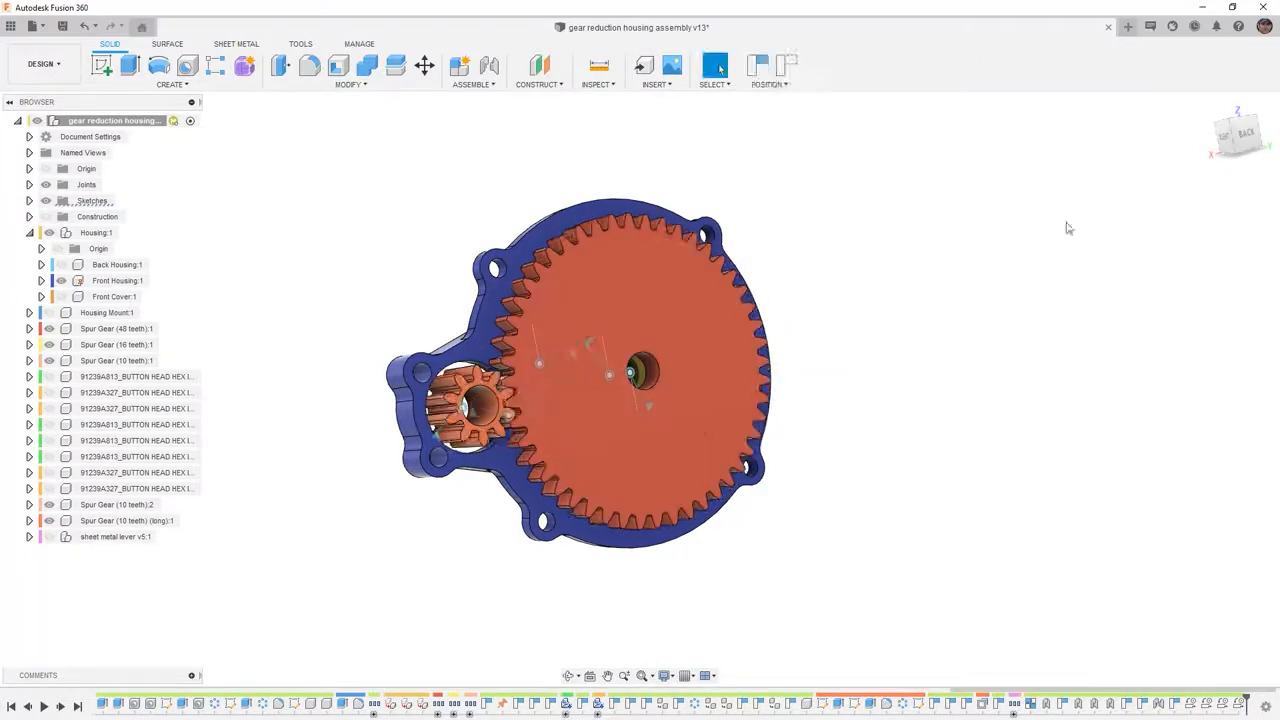
pyautogui.click(1248, 135)
pyautogui.scroll(6, 509, 410)
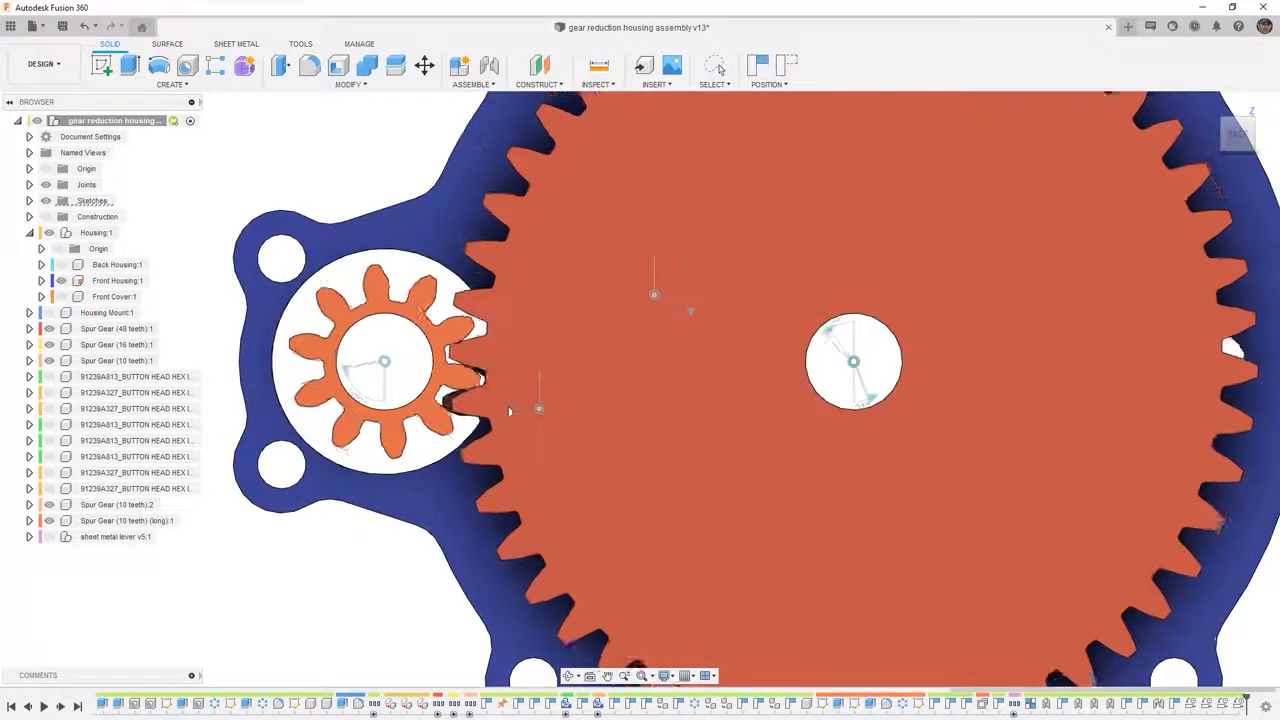
pyautogui.moveTo(509, 411); pyautogui.dragTo(541, 298)
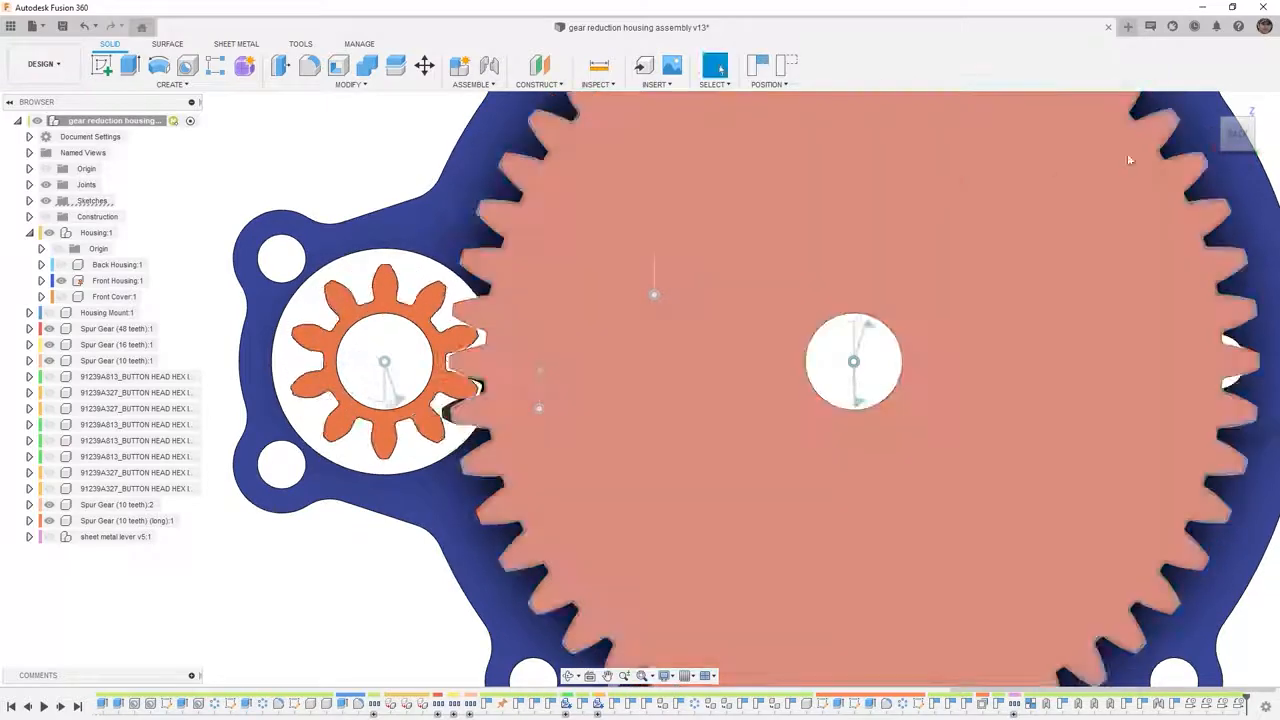
# Save the gear reduction housing assembly as a new version with the description "User Saved"
pyautogui.click(1209, 104)
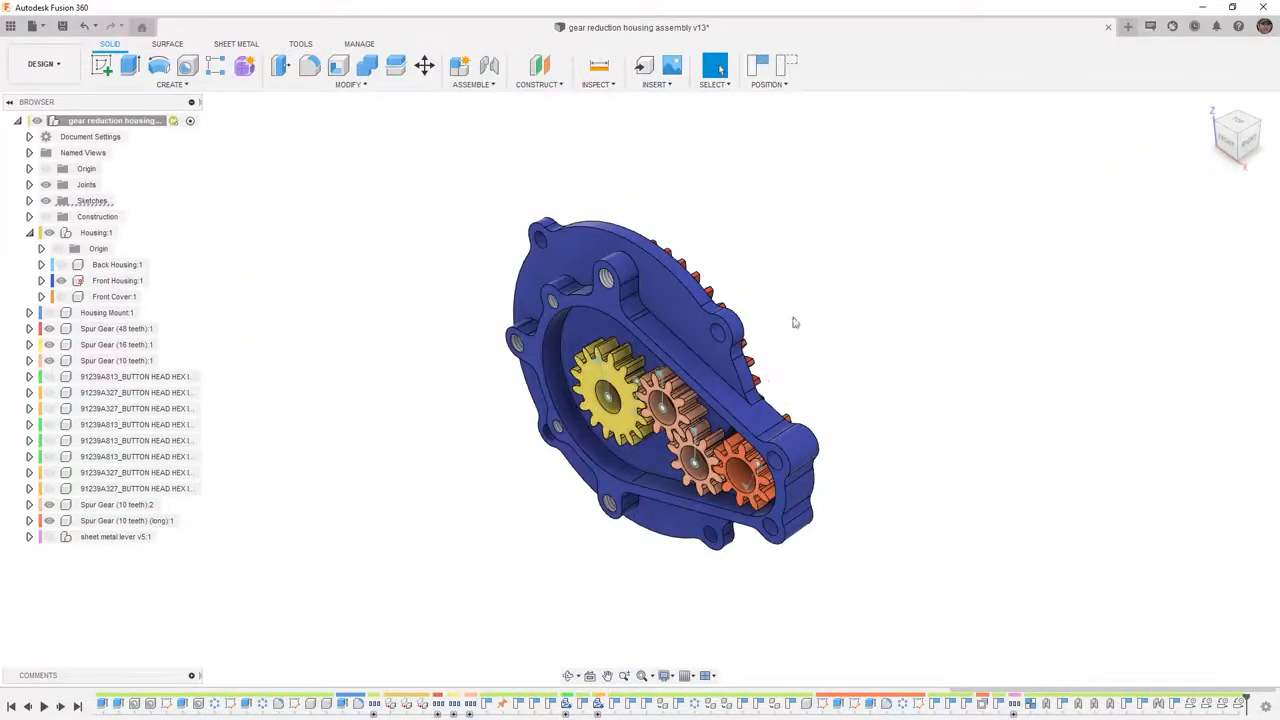
pyautogui.click(62, 27)
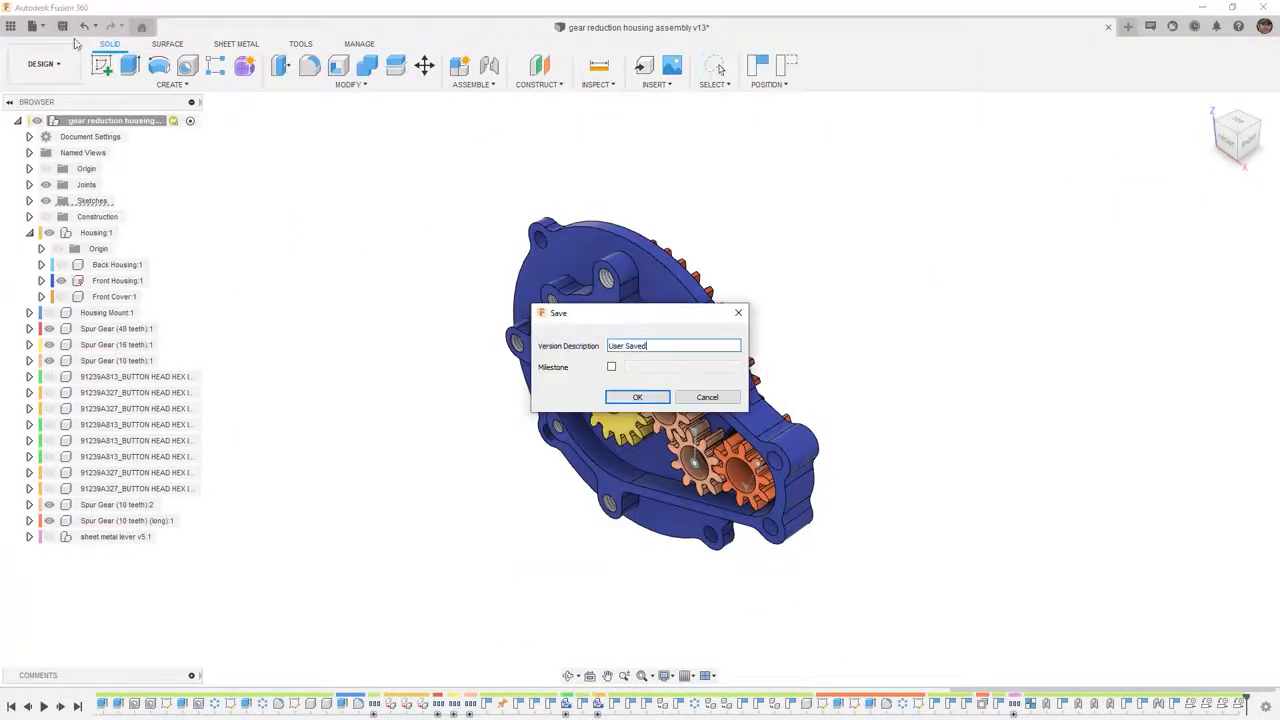
pyautogui.click(640, 397)
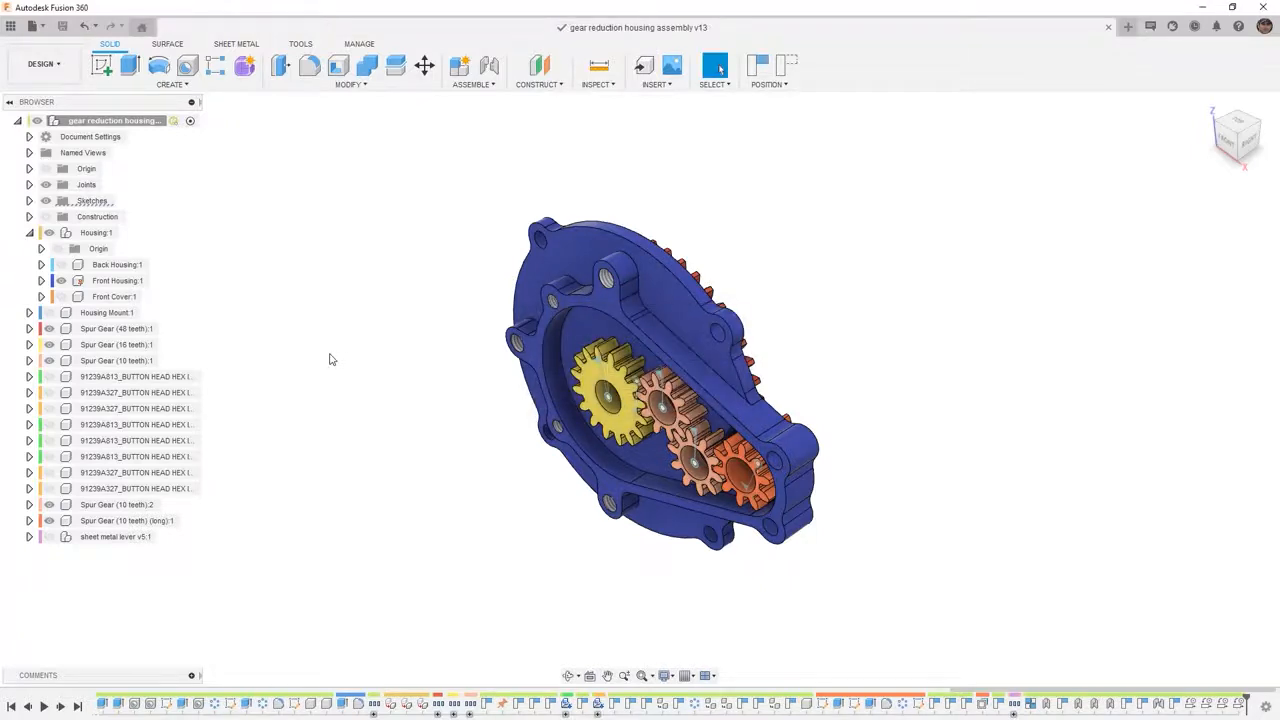